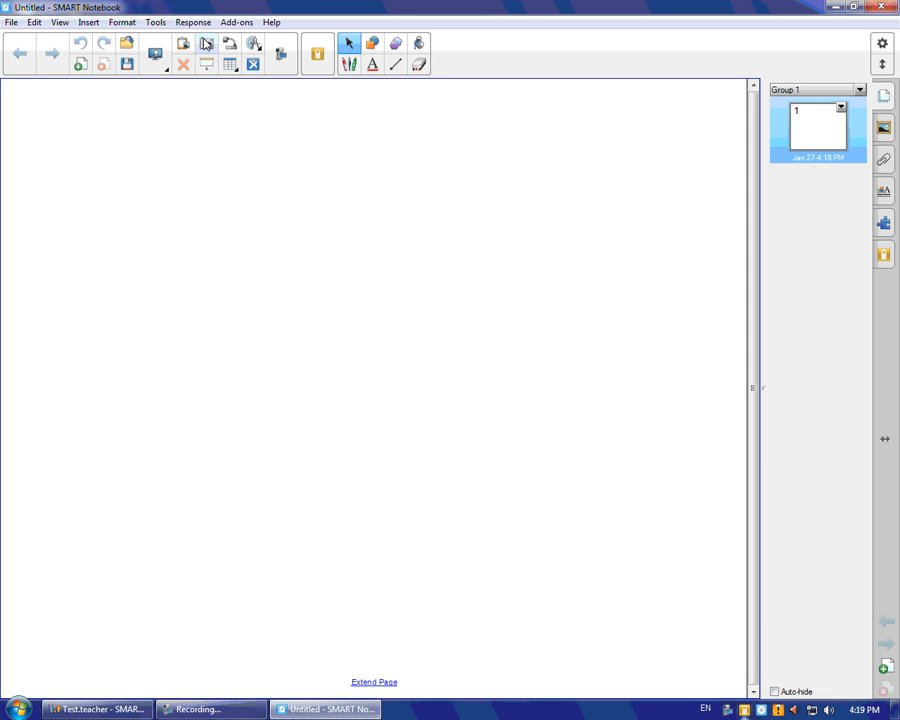
Insert a Quiz title page with the title "Multiplication with 4 as a Factor" and the subject Math.
click(193, 22)
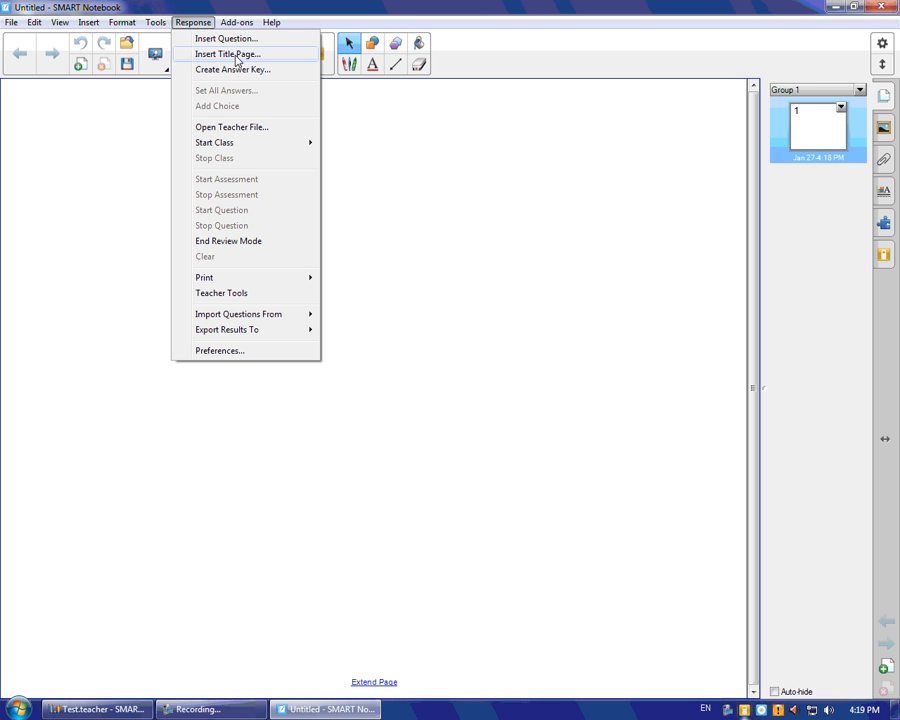
click(228, 54)
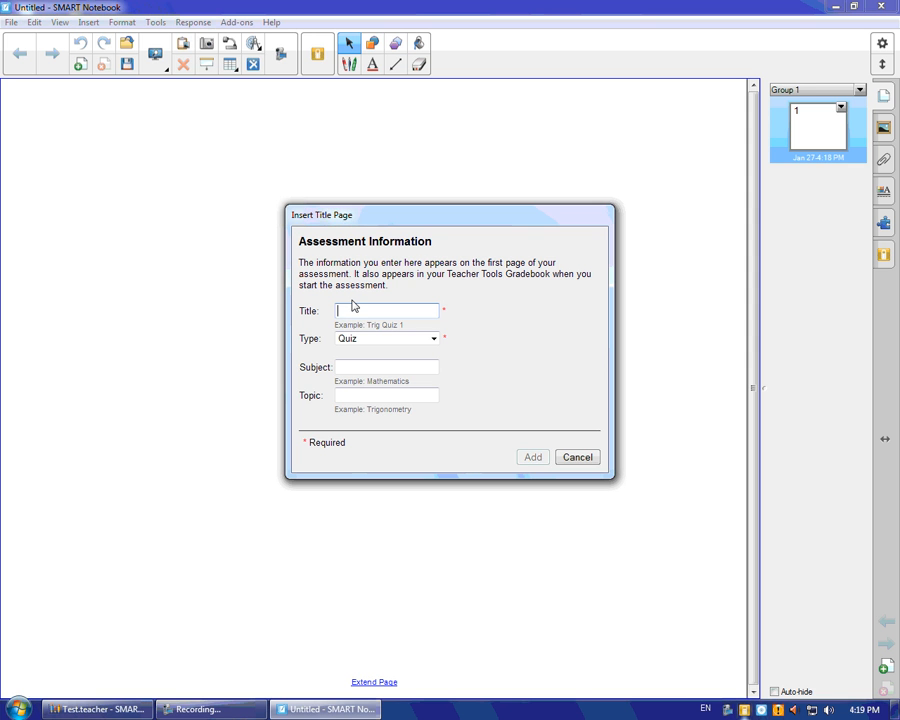
text(Multiplication with)
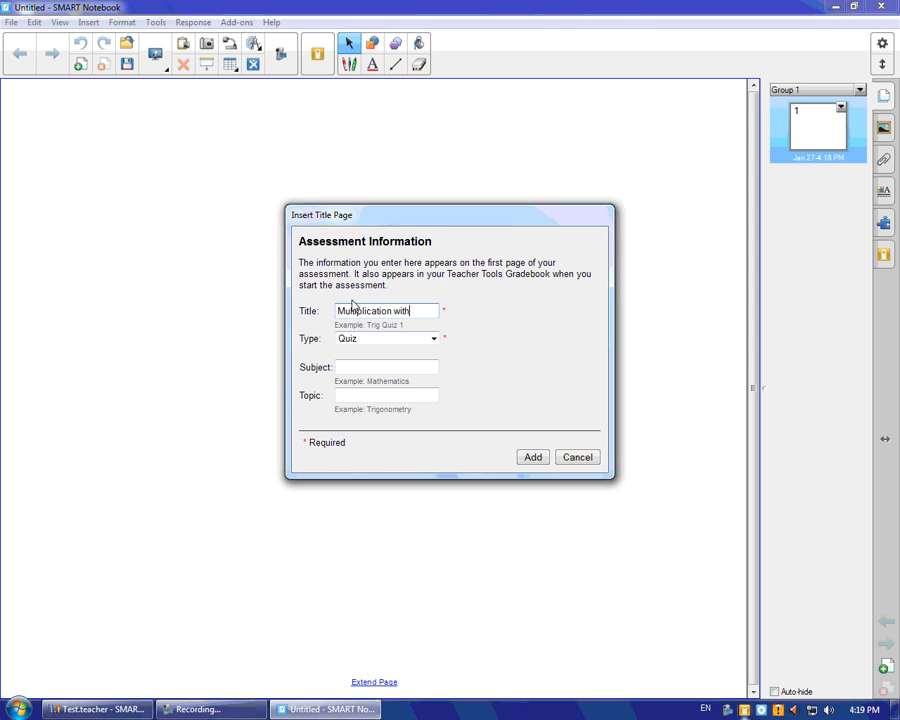
text(a Factor)
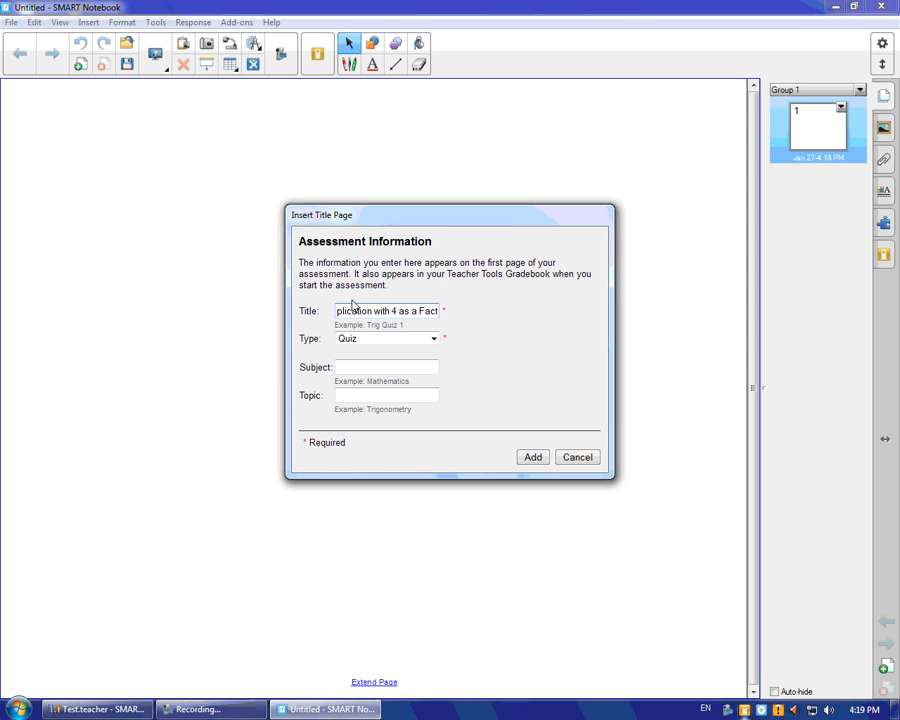
click(364, 366)
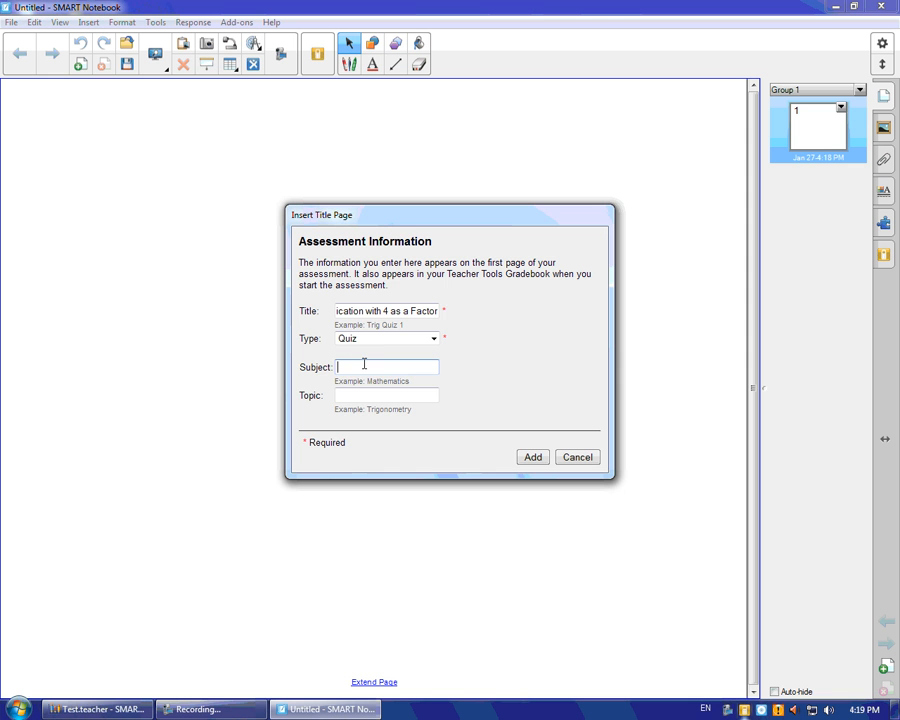
click(533, 457)
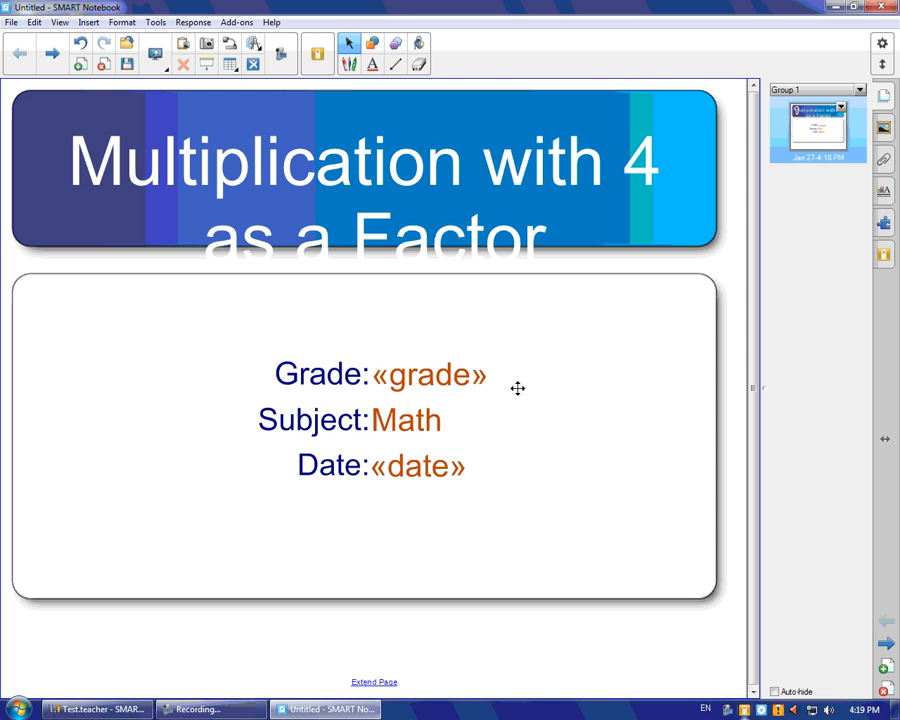
Move the two-line title text up so it fits inside the blue banner on the title page.
click(477, 249)
drag(477, 249, 476, 222)
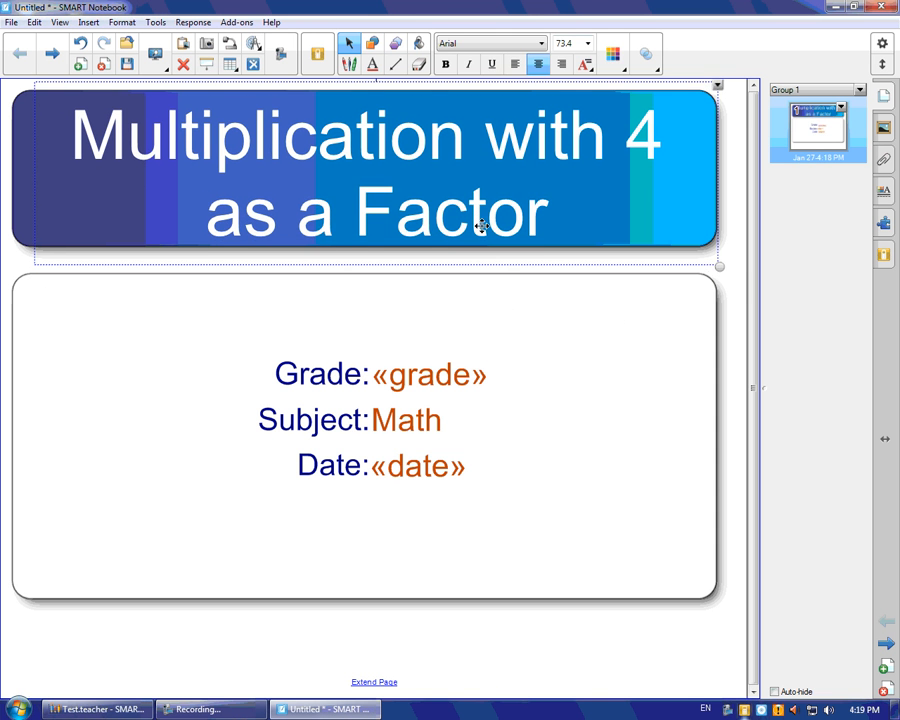
click(429, 367)
click(506, 400)
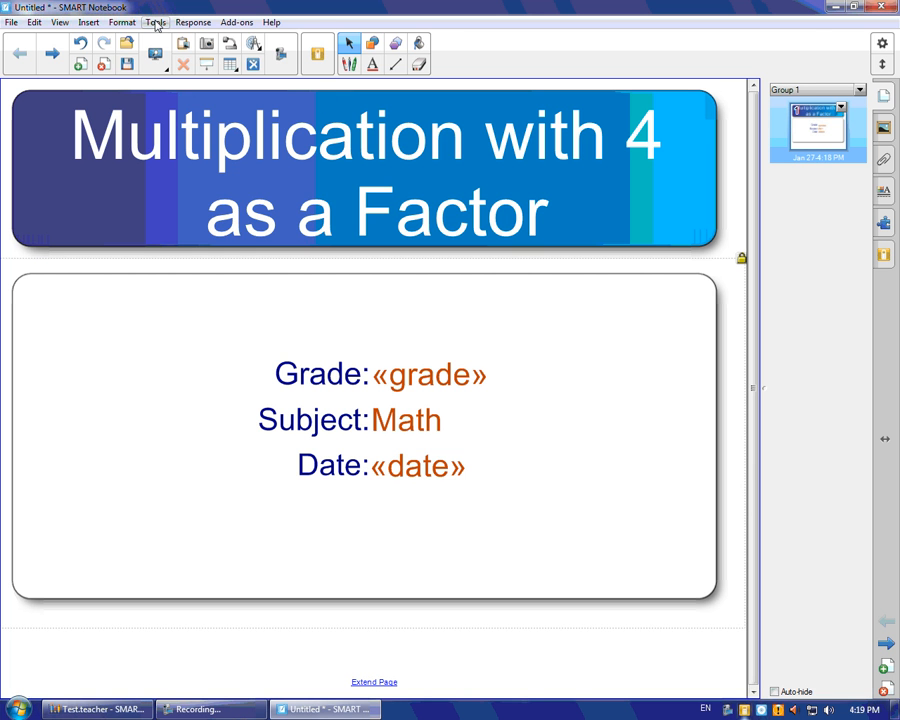
Insert a number, fraction, decimal question with blank question text and 12 as the correct answer.
click(189, 22)
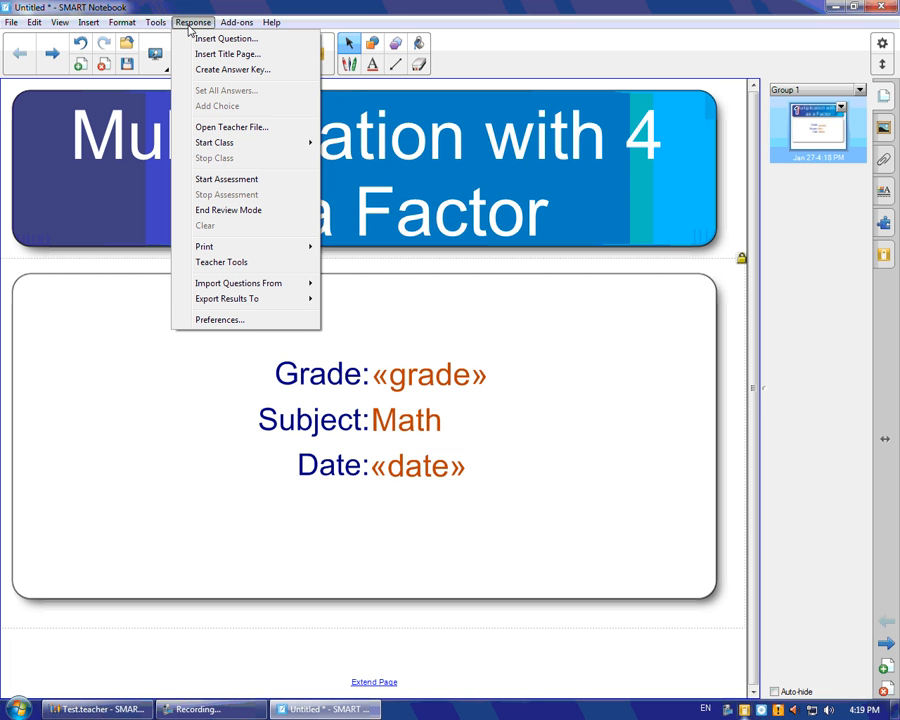
click(205, 38)
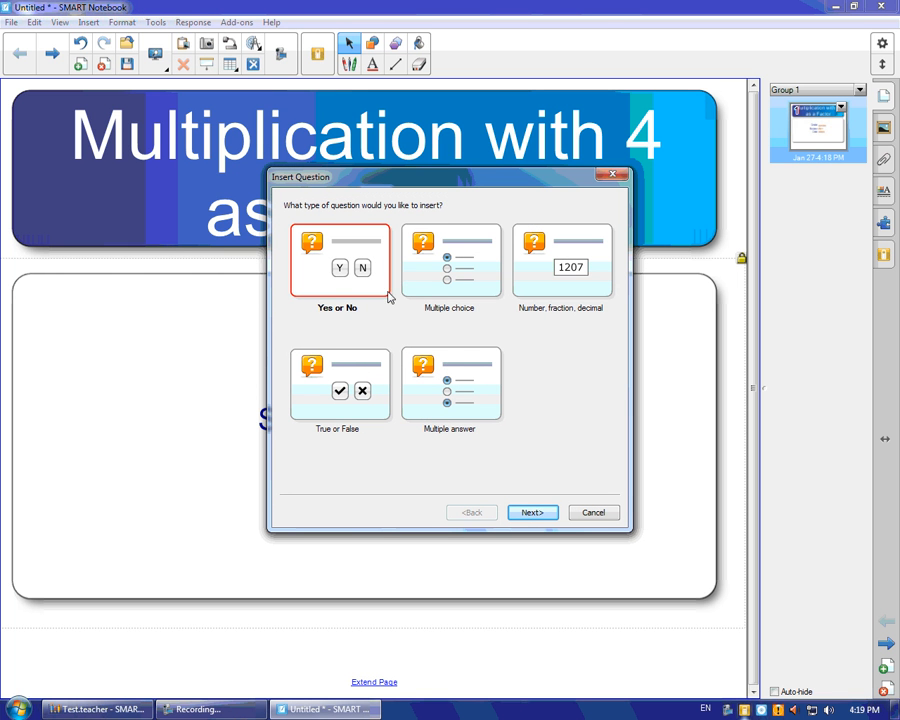
click(580, 277)
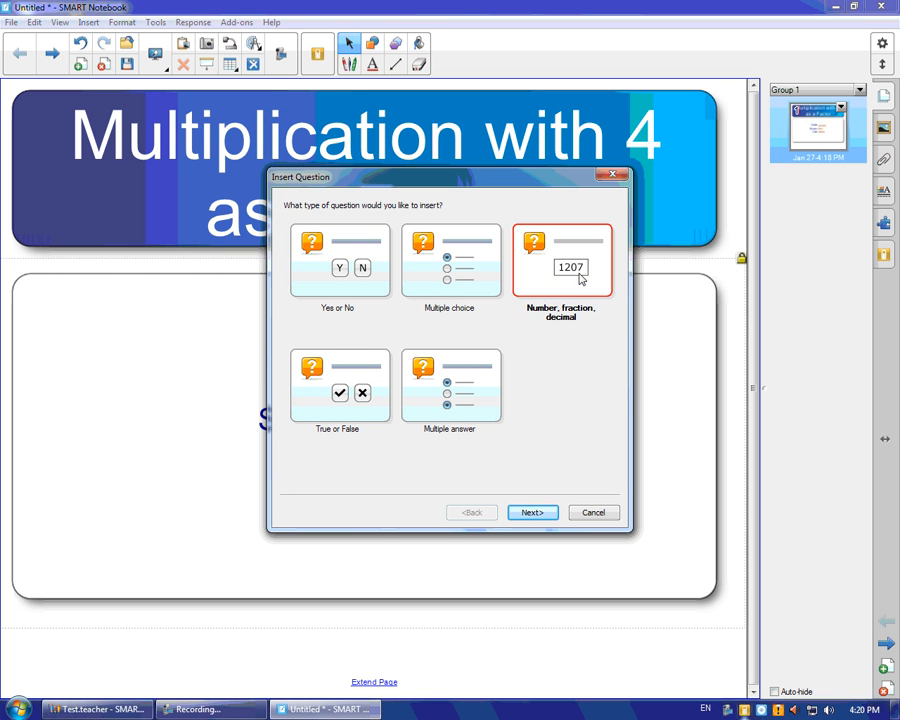
click(530, 512)
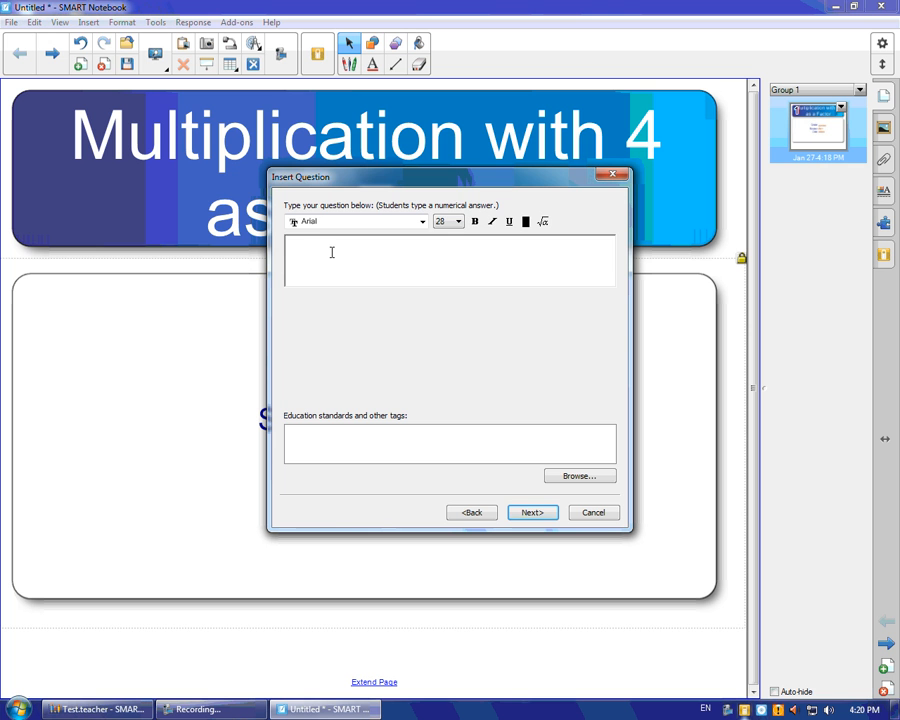
click(536, 514)
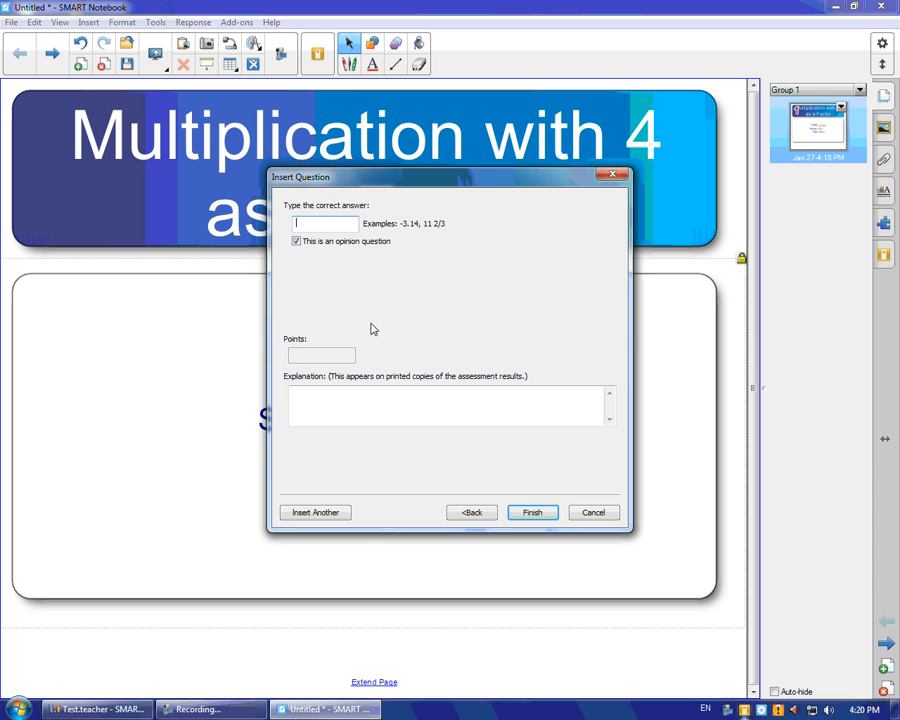
text(13)
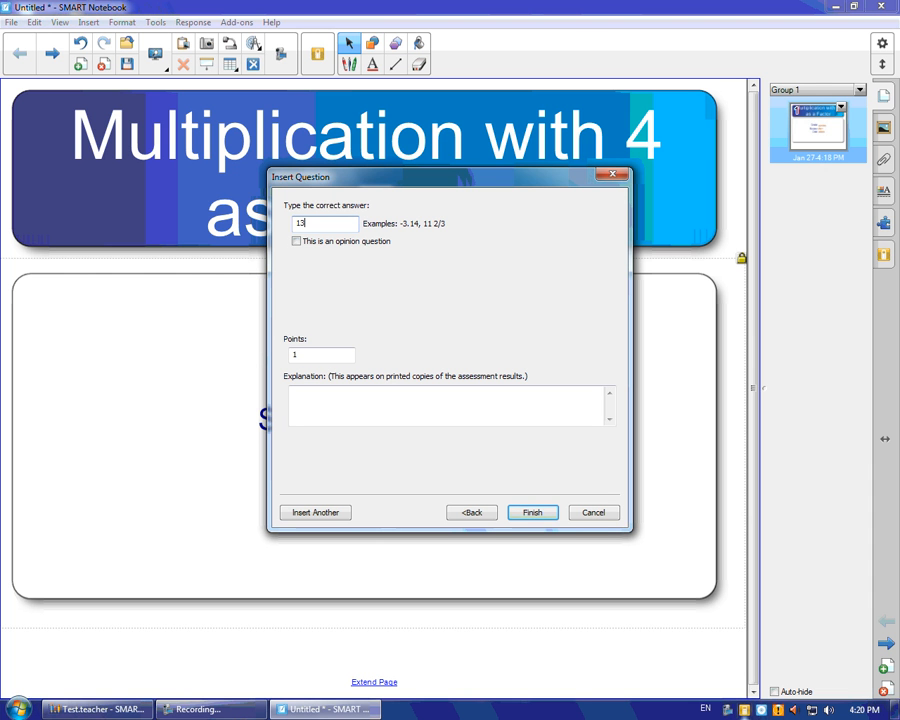
drag(295, 225, 309, 225)
text(12)
click(532, 520)
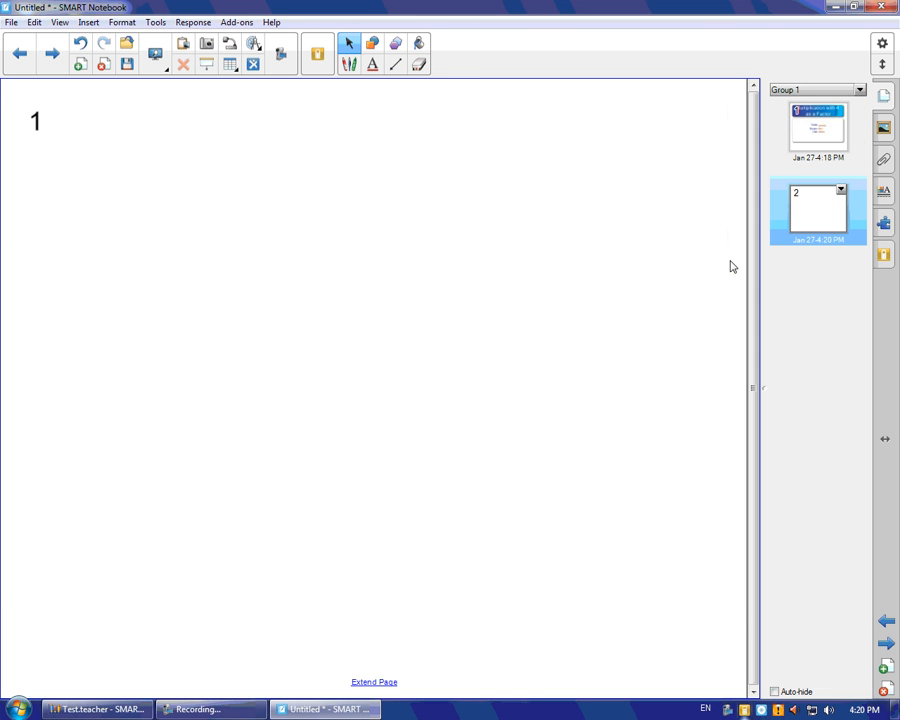
click(795, 135)
click(813, 207)
right_click(825, 225)
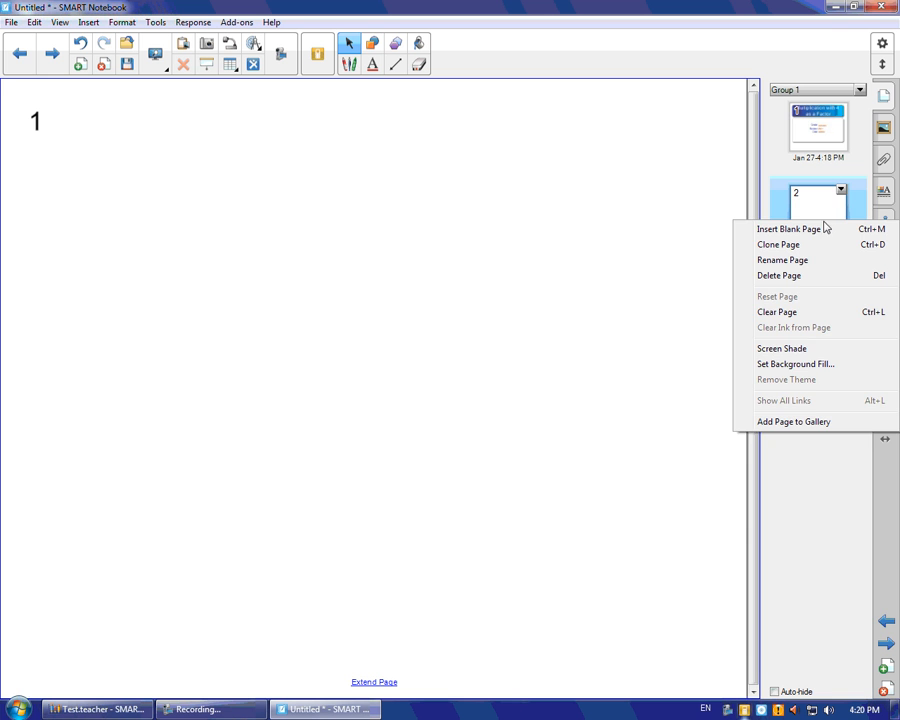
click(810, 141)
click(810, 141)
click(810, 205)
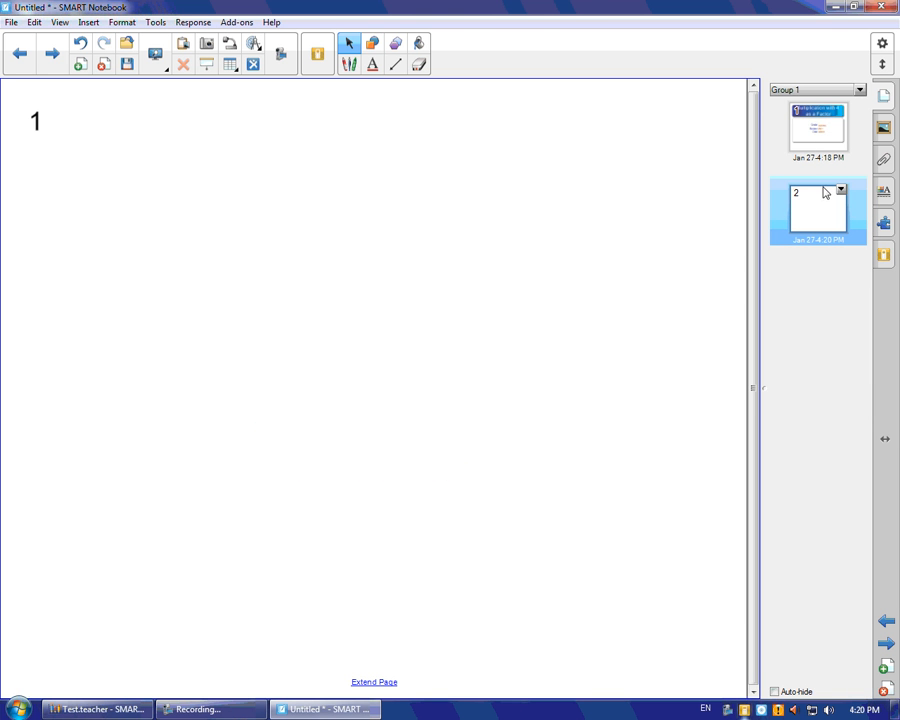
click(825, 150)
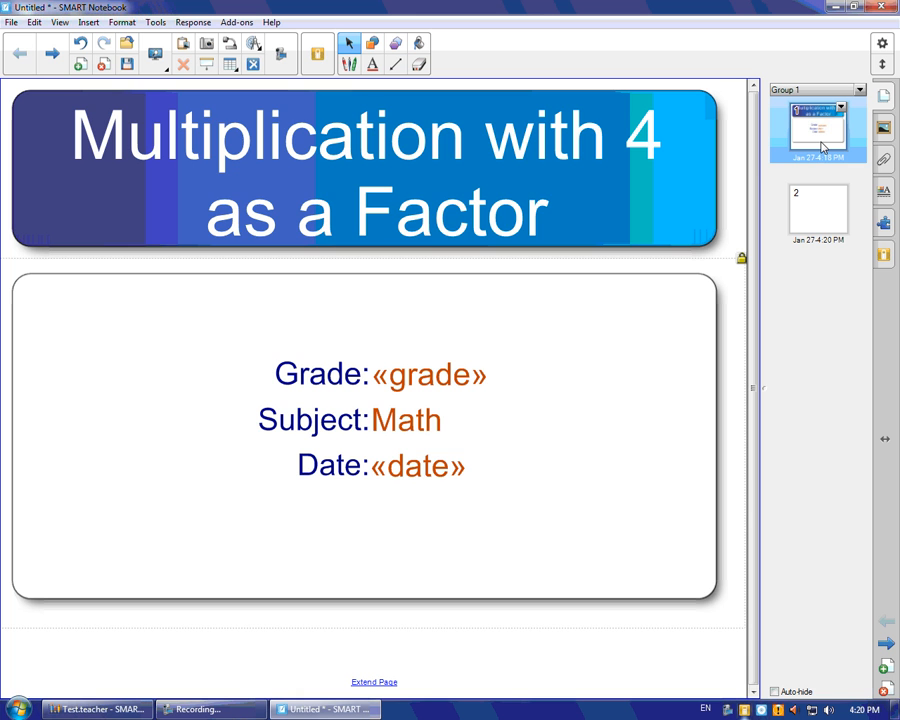
click(825, 211)
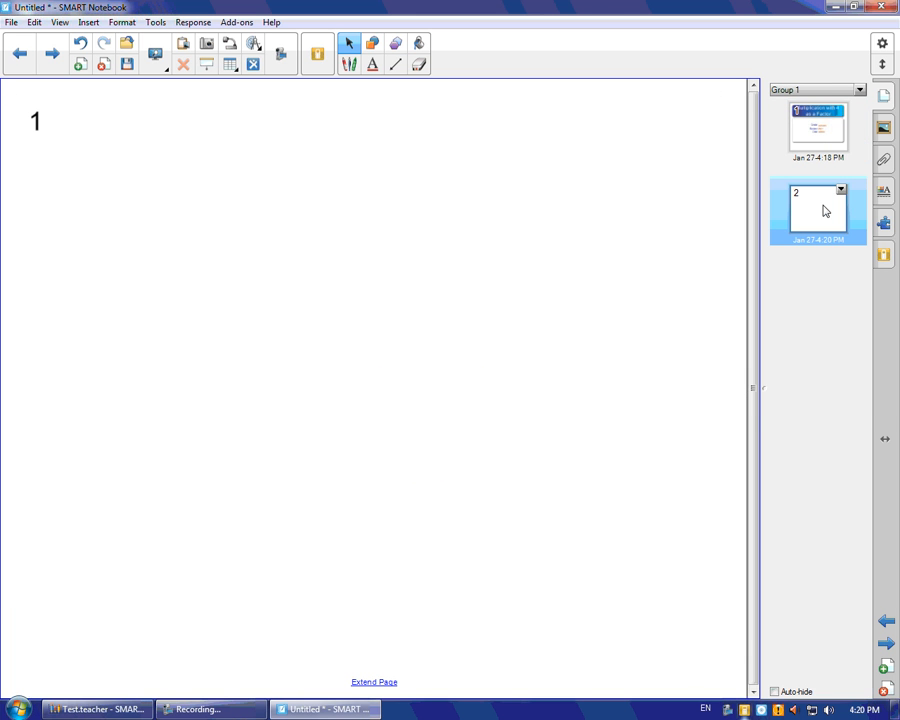
Clone the blank numeric question page twice to create two more question pages.
right_click(823, 208)
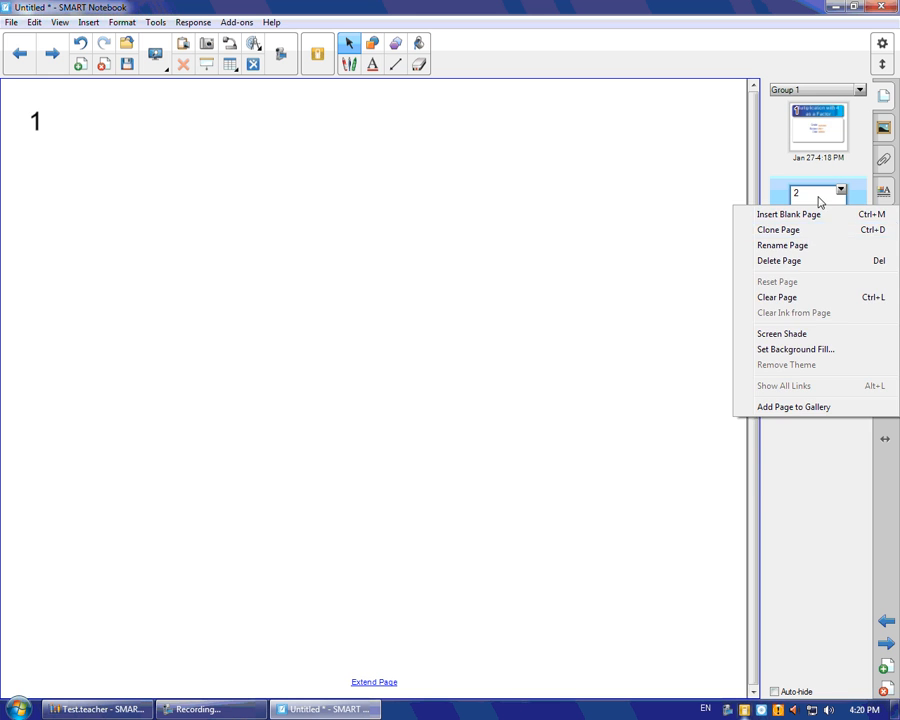
click(818, 201)
right_click(818, 201)
click(811, 224)
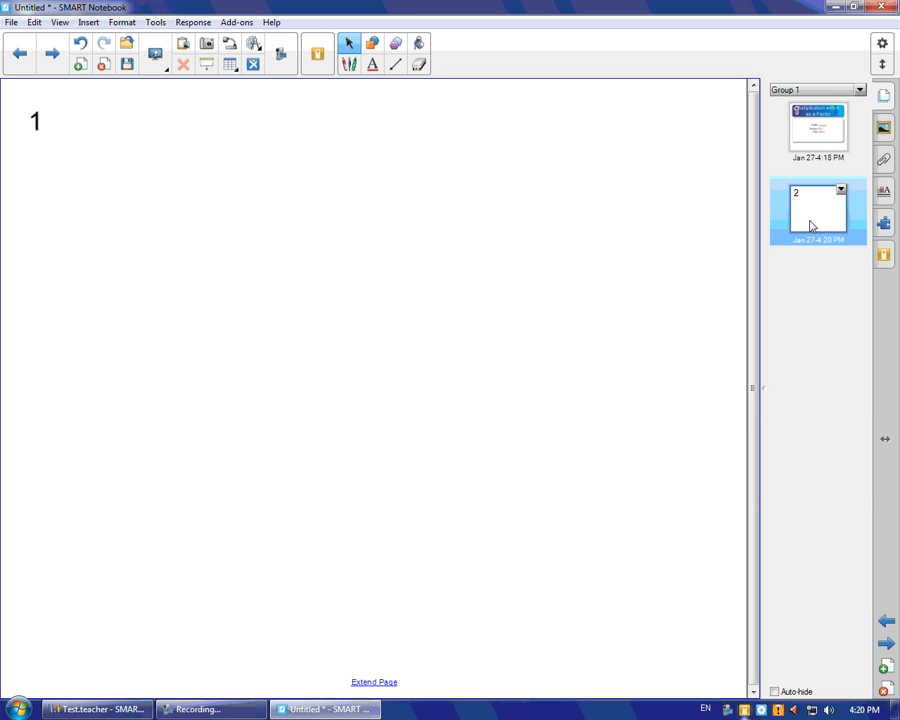
right_click(823, 287)
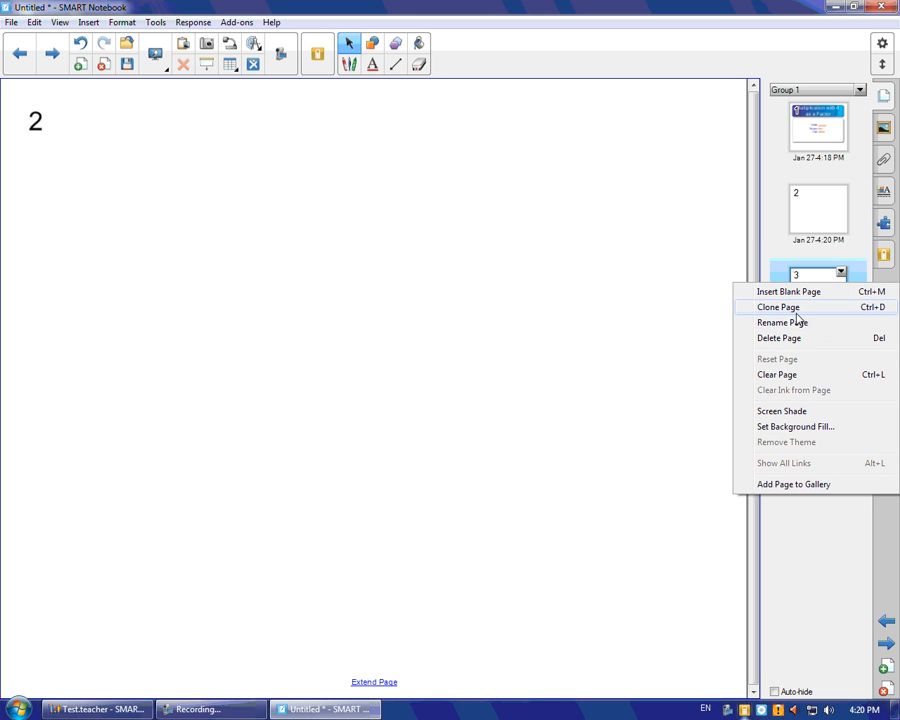
click(797, 313)
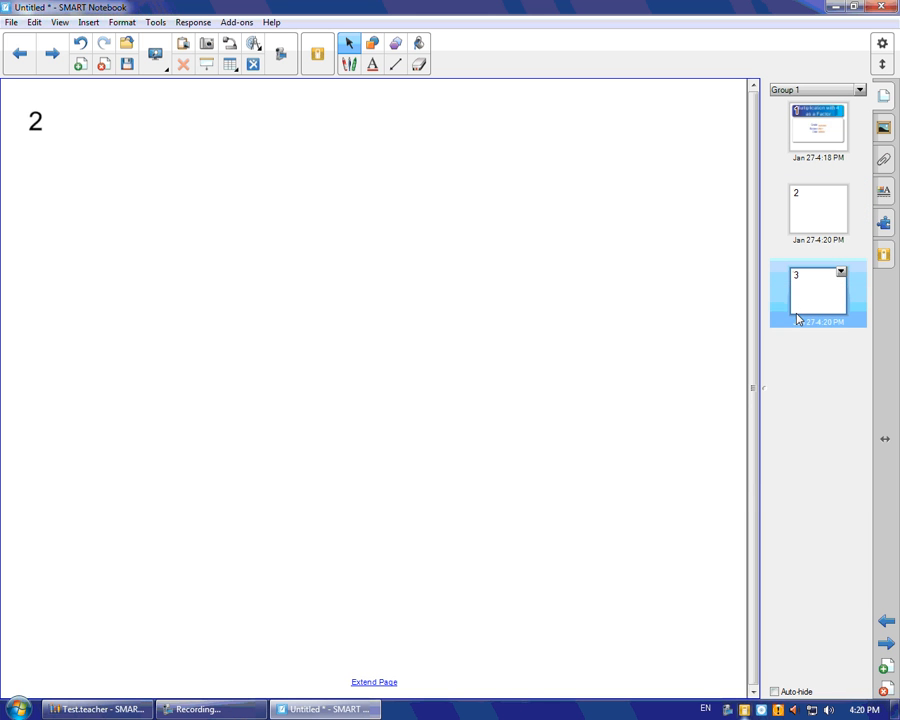
click(798, 226)
click(806, 282)
click(801, 371)
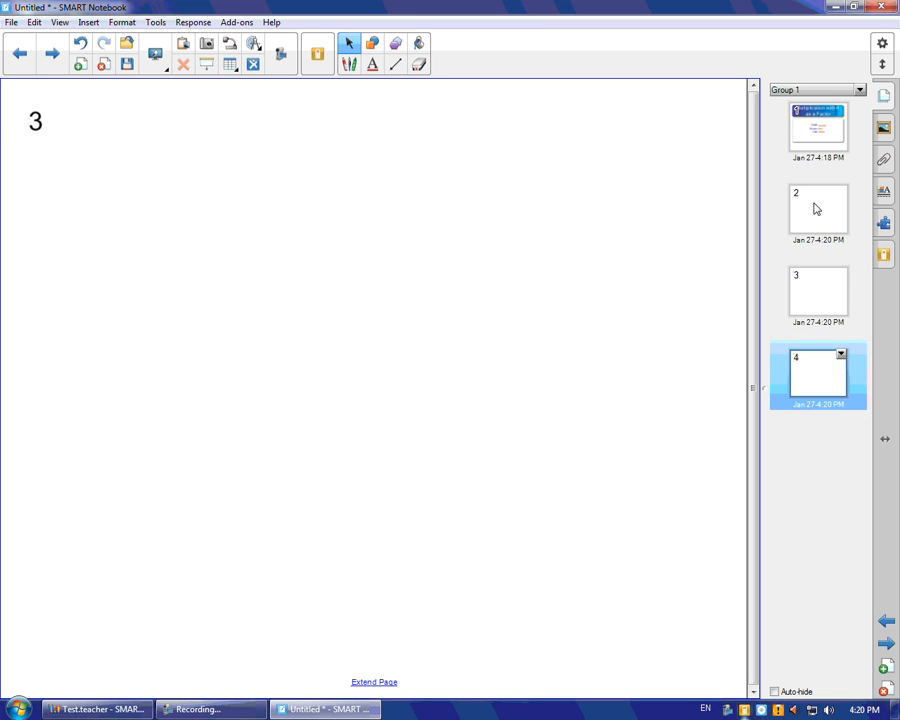
click(813, 207)
click(818, 318)
click(819, 370)
Add the text "What is 4 x 9?" near the top of the first question page.
click(796, 200)
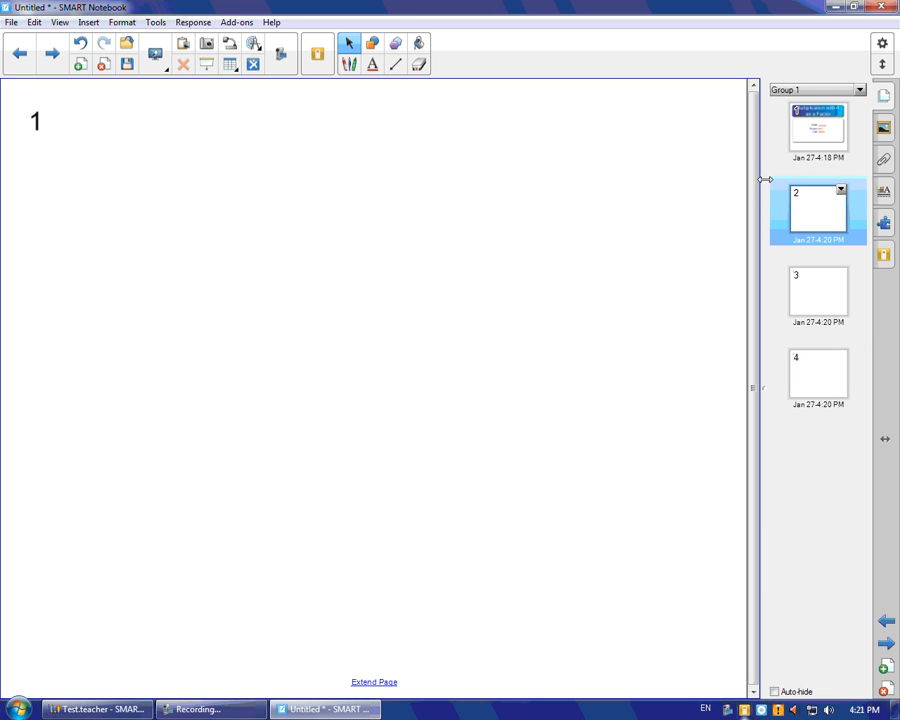
click(186, 23)
click(186, 25)
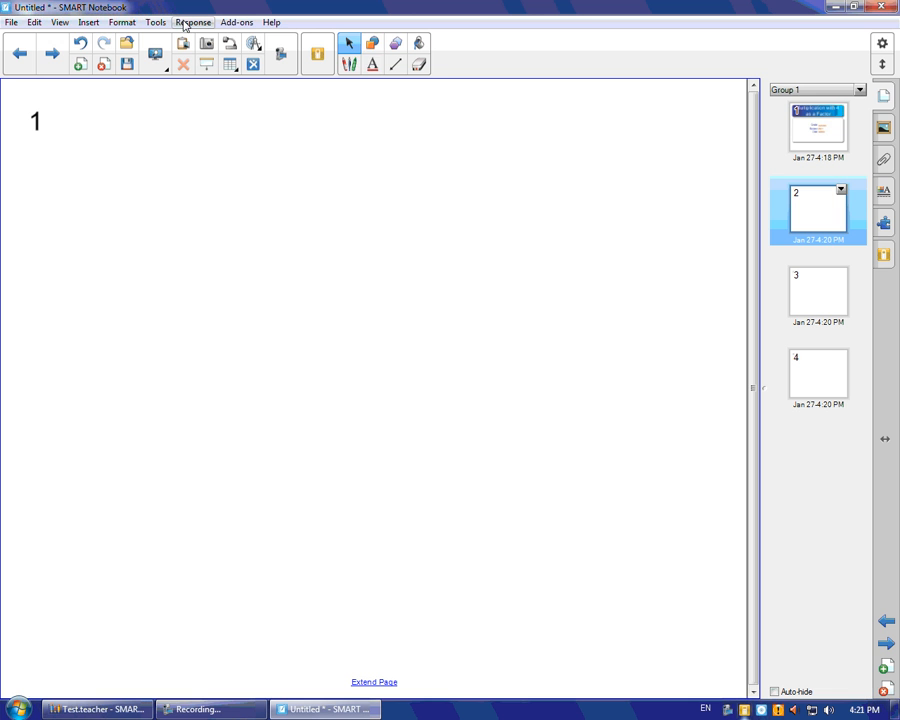
click(372, 65)
click(276, 146)
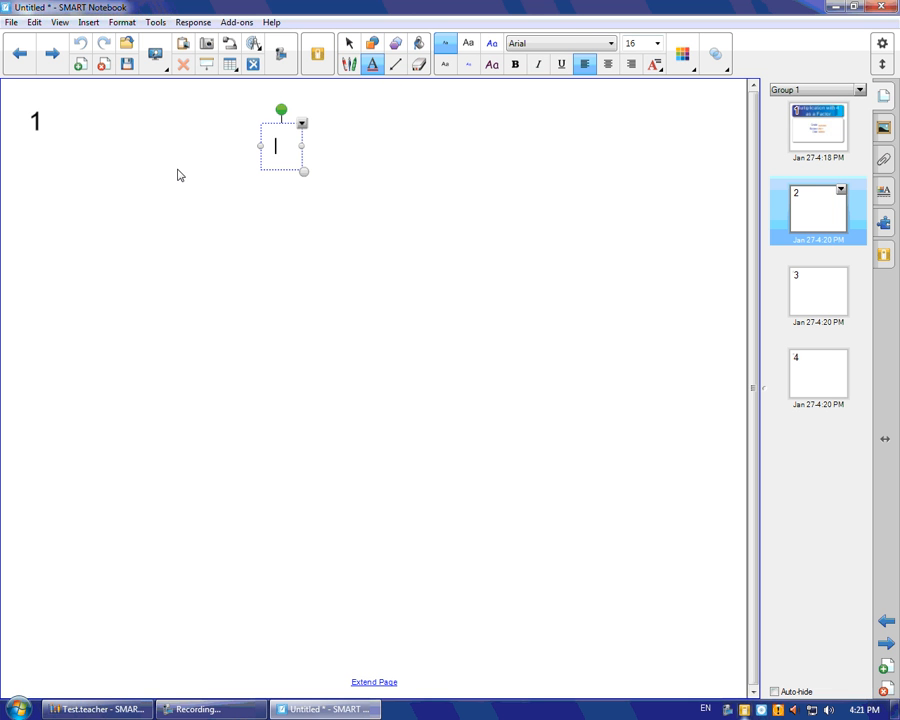
text(What is)
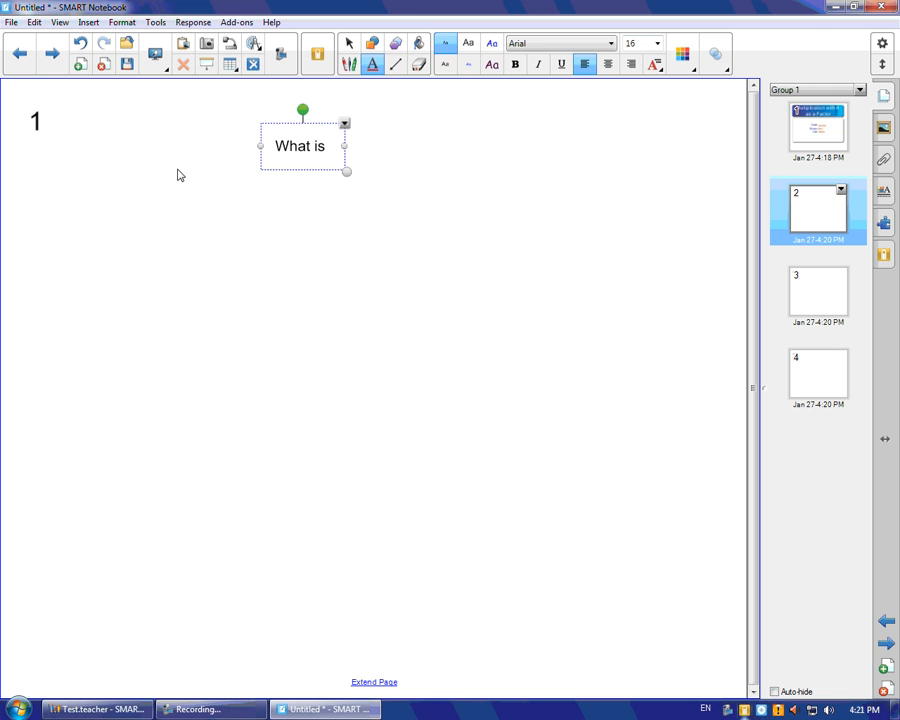
text( 4 x 9?)
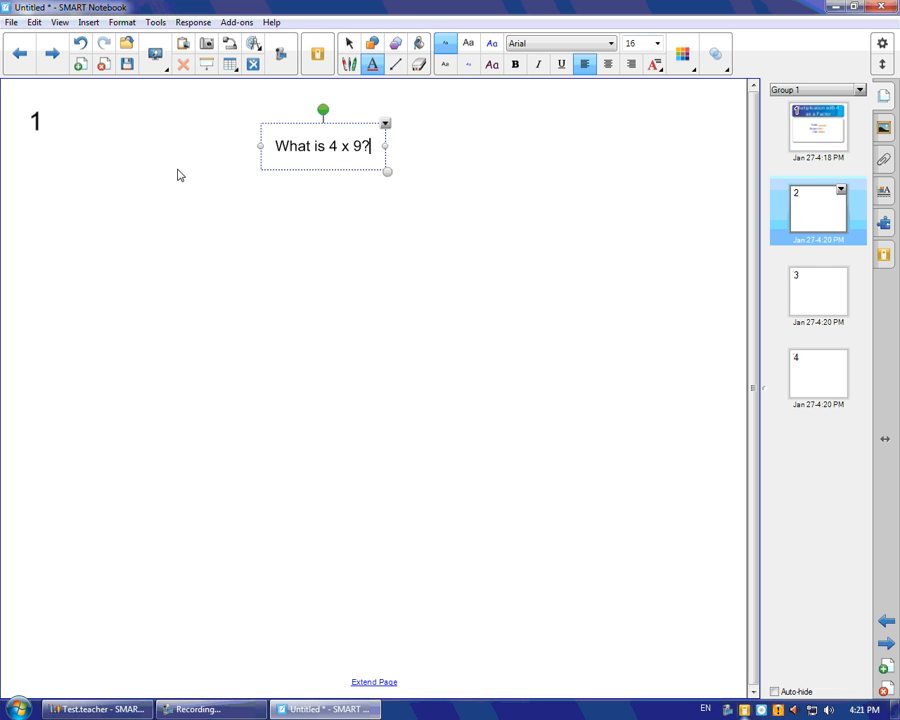
Enlarge the question text to about 58 pt and centre it near the top of the page.
drag(387, 171, 615, 277)
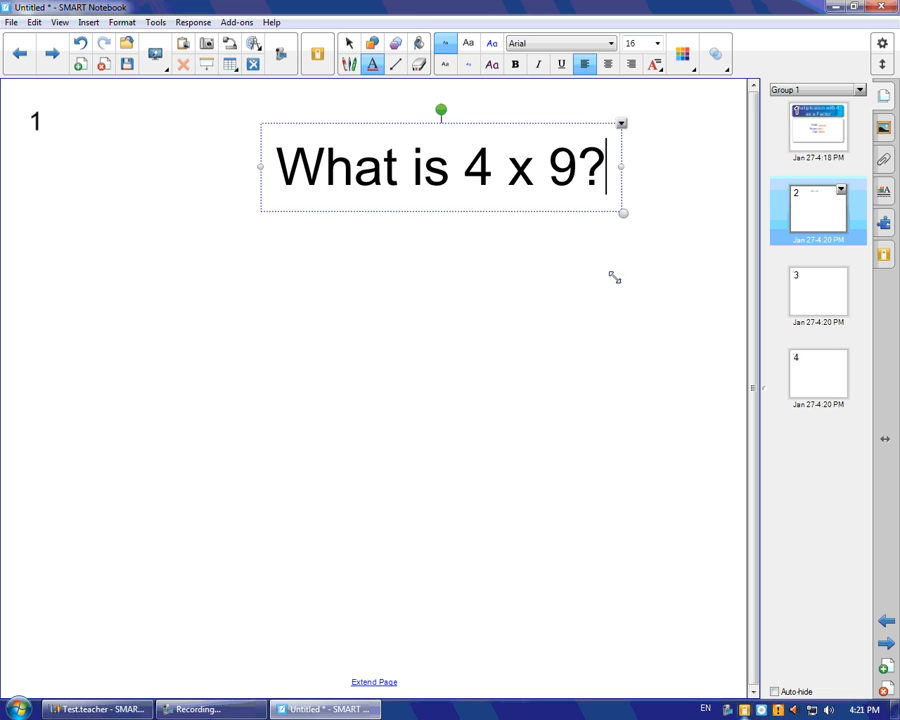
drag(545, 177, 416, 229)
click(416, 229)
click(351, 47)
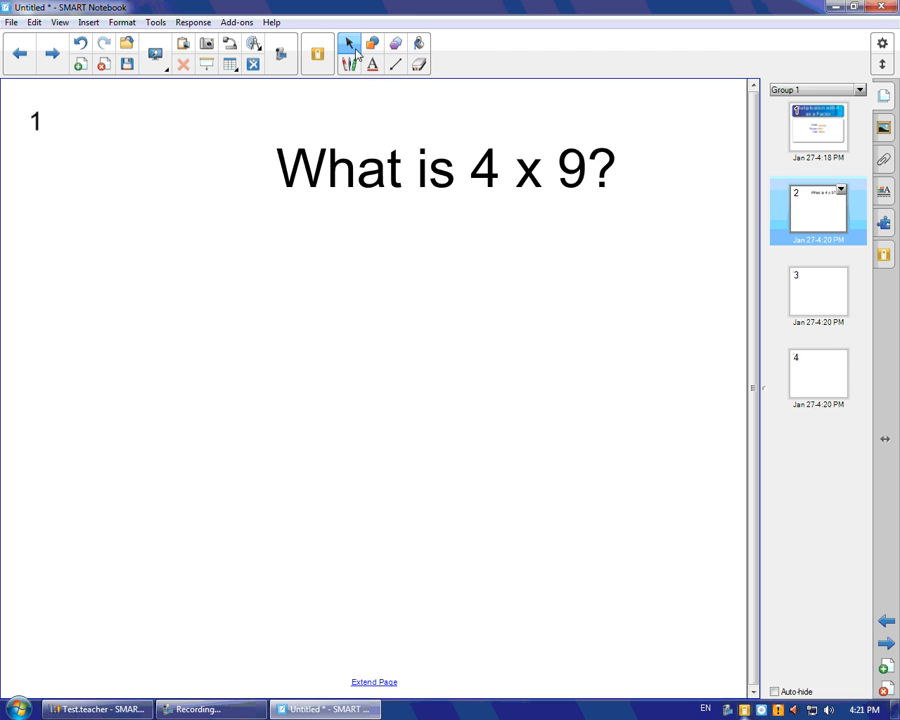
mouse_move(313, 172)
mouse_down()
mouse_move(249, 185)
mouse_move(307, 187)
mouse_up()
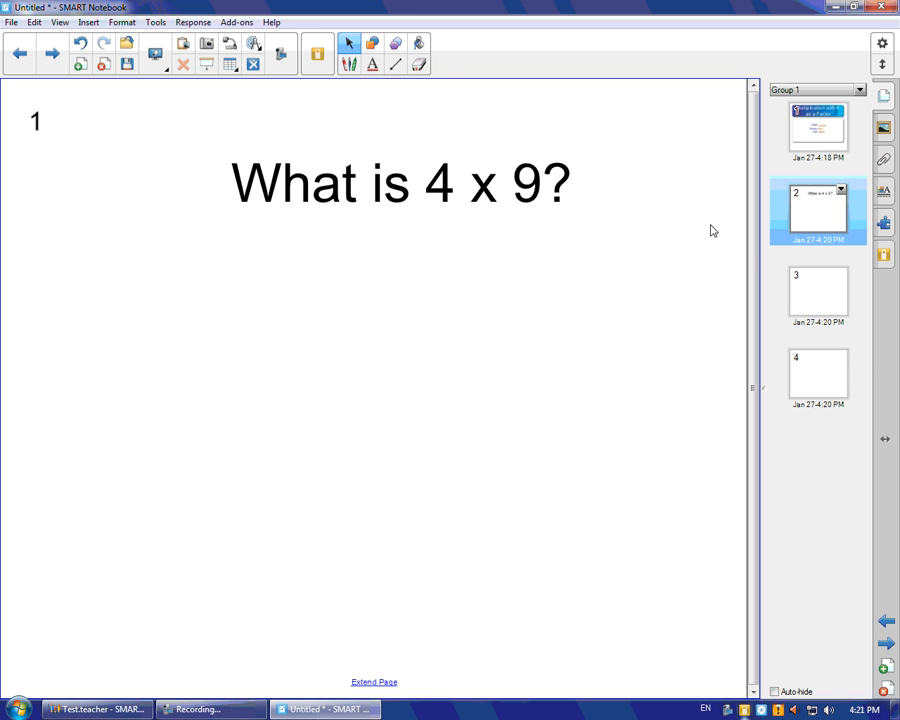
drag(508, 183, 482, 175)
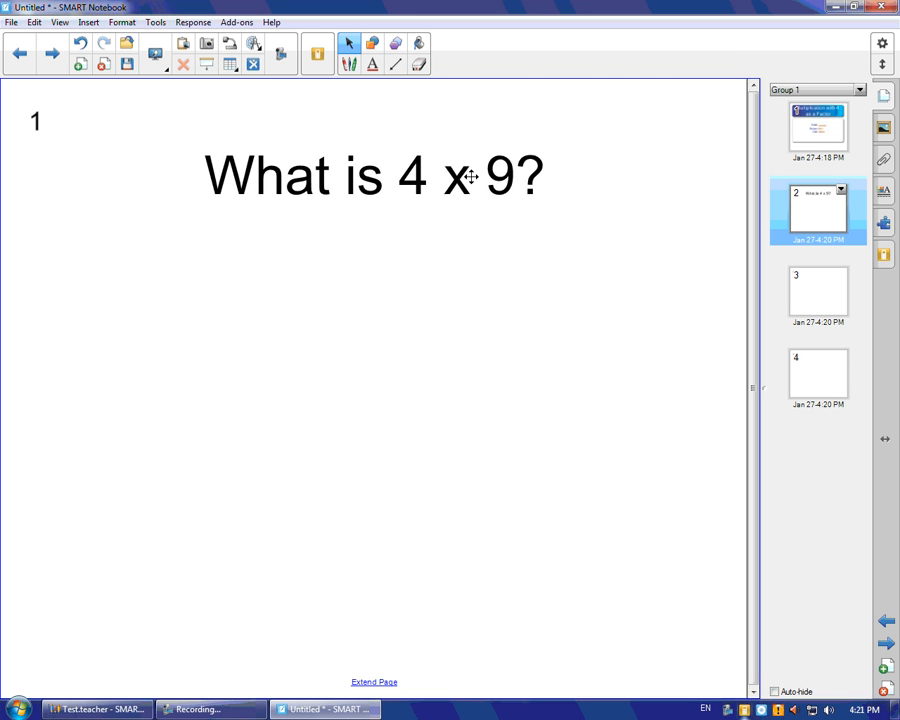
Change the second factor in the question so the text reads "What is 4 x 3?".
click(500, 180)
double_click(500, 178)
text(2)
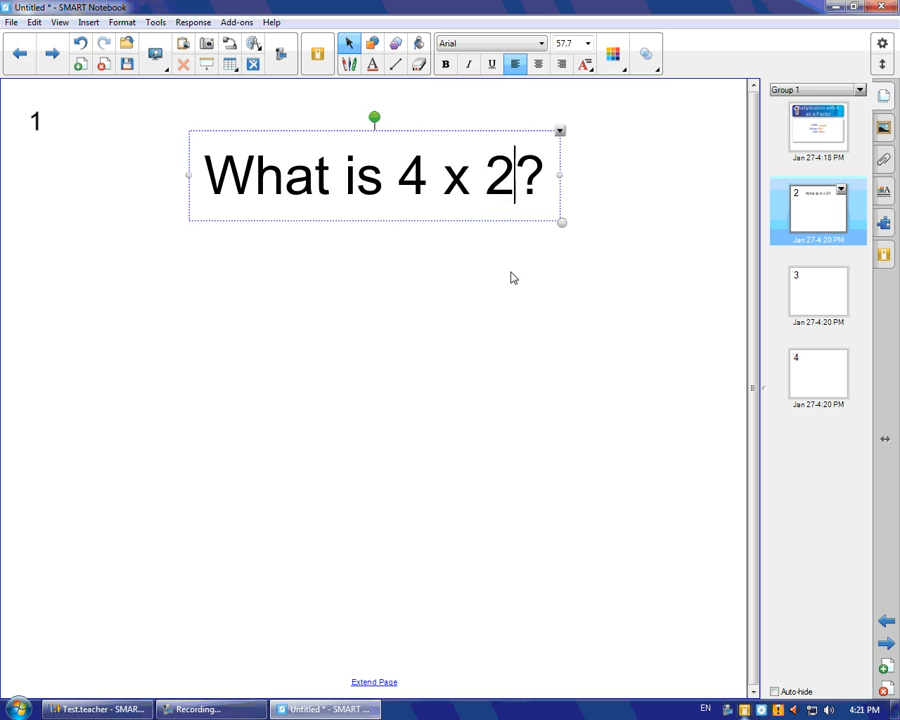
double_click(511, 179)
text(3)
click(510, 302)
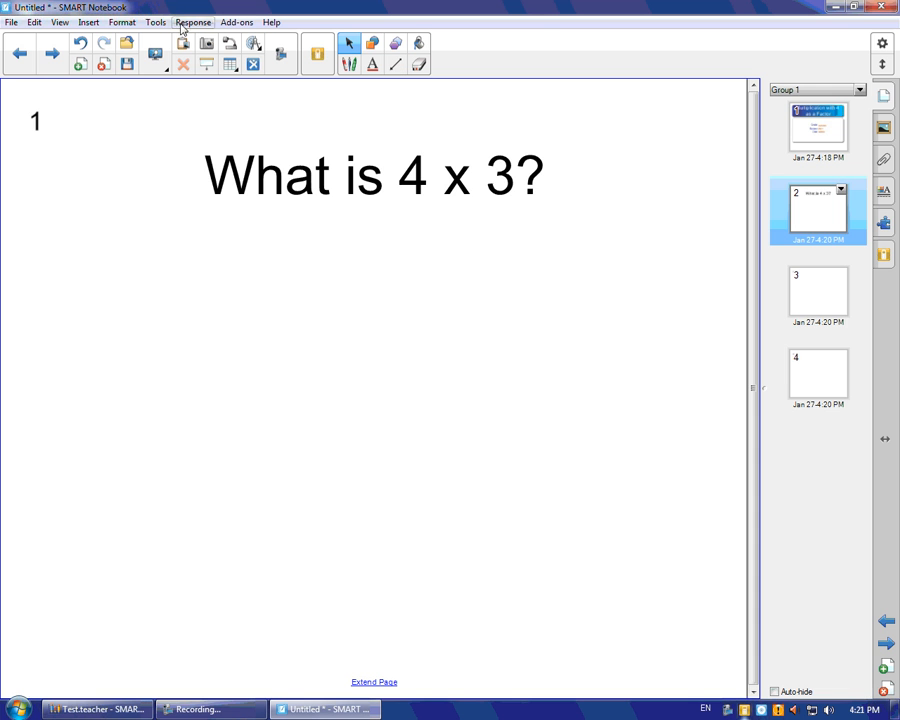
Add the text "What is 4 x 7?" near the top of the second question page and enlarge it.
click(828, 283)
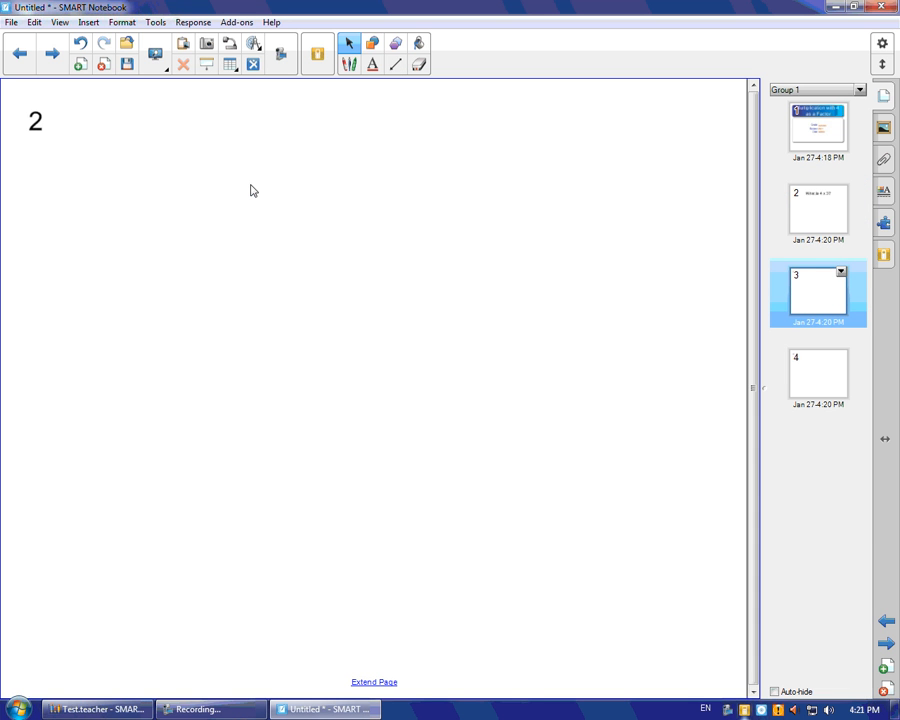
key(Page_Down)
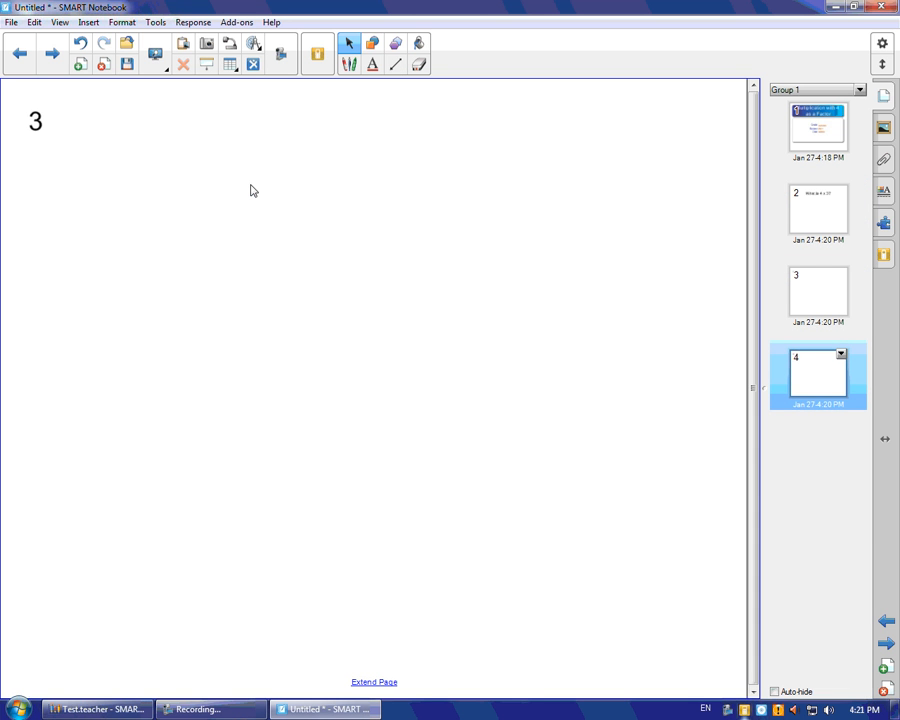
click(802, 195)
click(801, 288)
click(222, 191)
text(W)
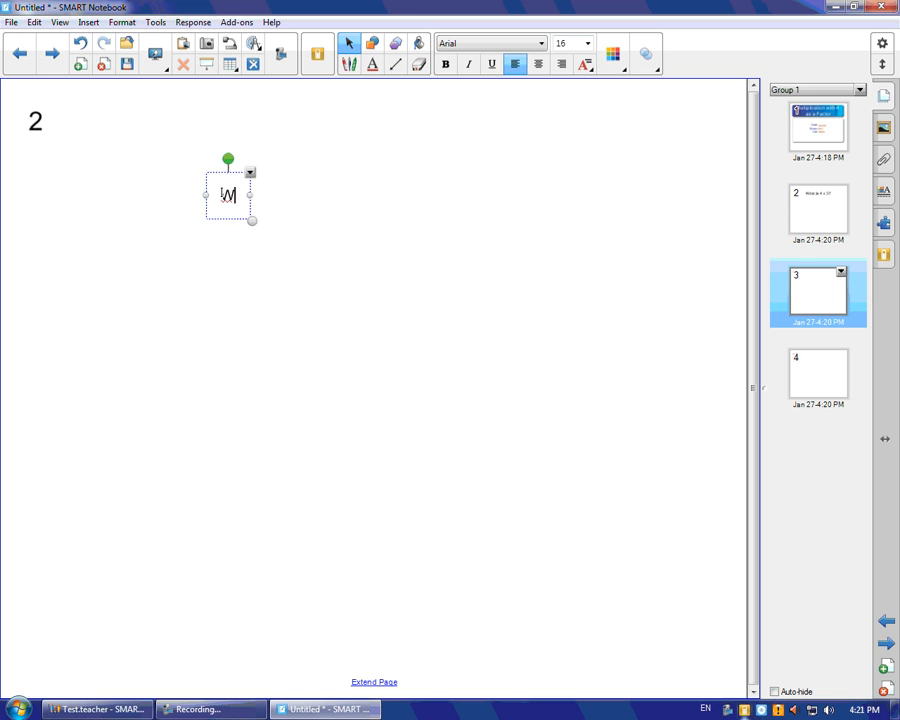
text(hat is 4 x)
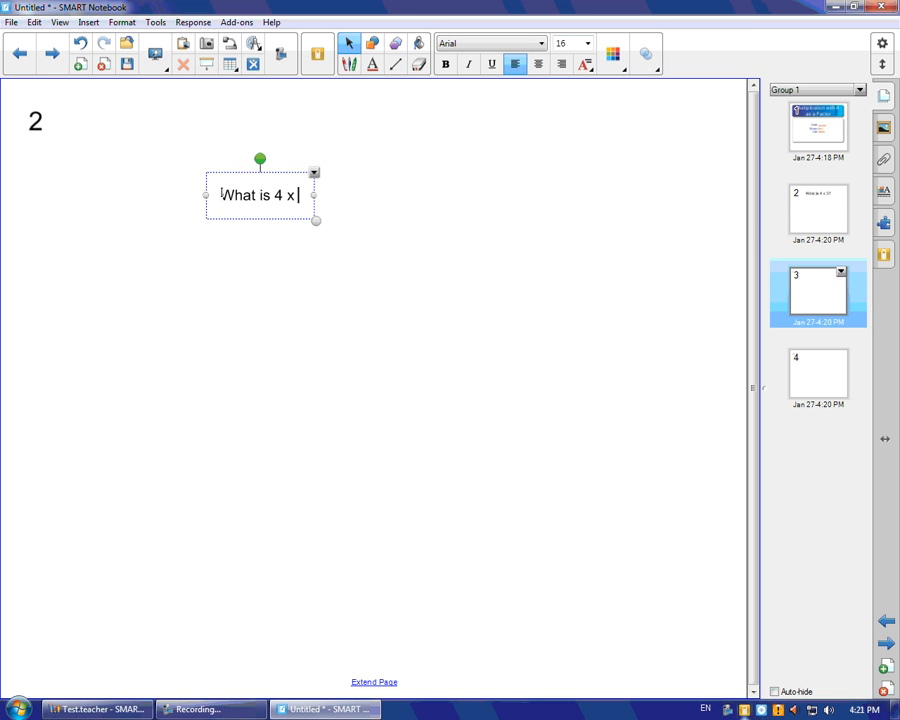
text( 5)
key(BackSpace)
key(BackSpace)
text(7)
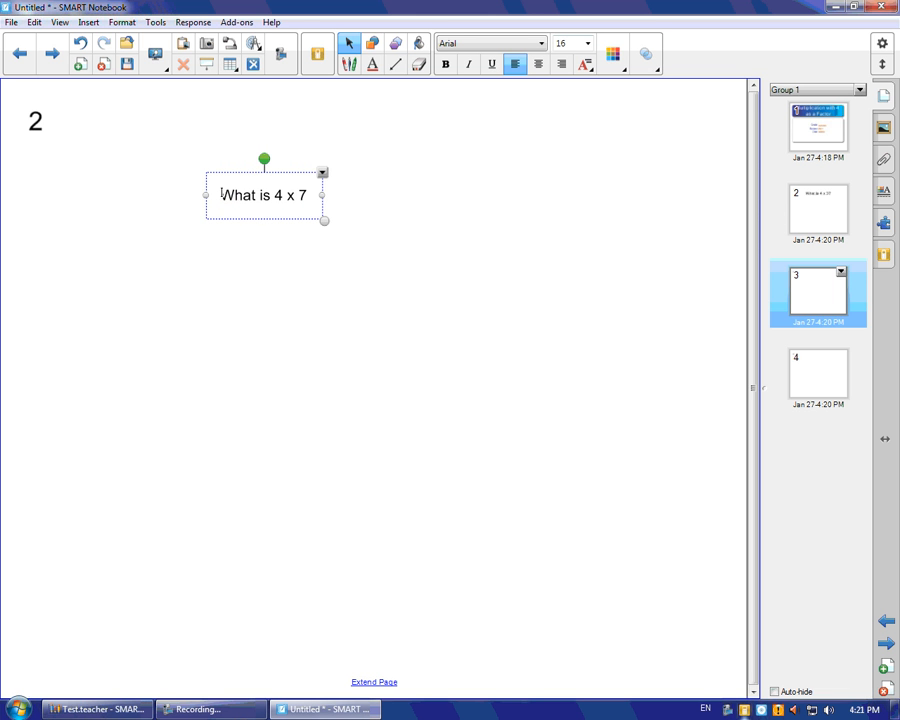
text(?)
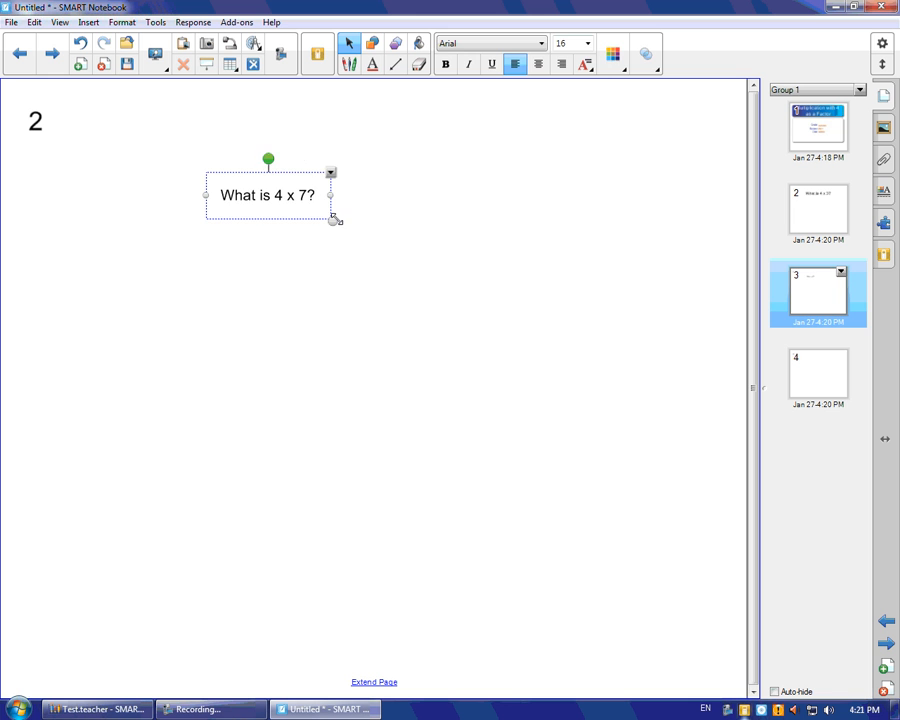
drag(334, 220, 570, 326)
click(562, 318)
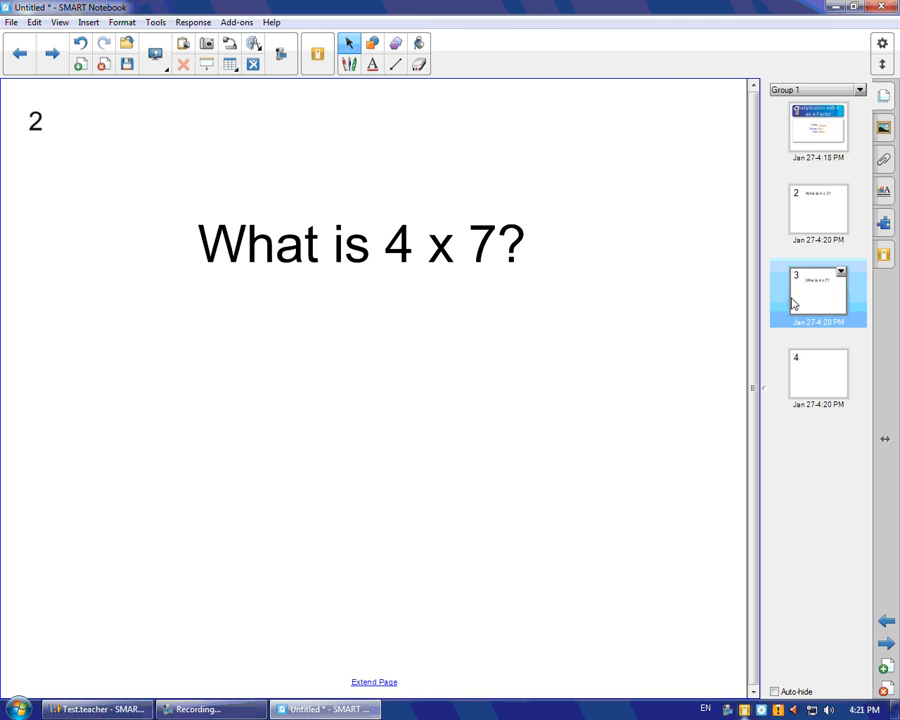
Add the fill-in-the-blank text "4 x ____ = 24" to the third question page and enlarge it.
click(774, 354)
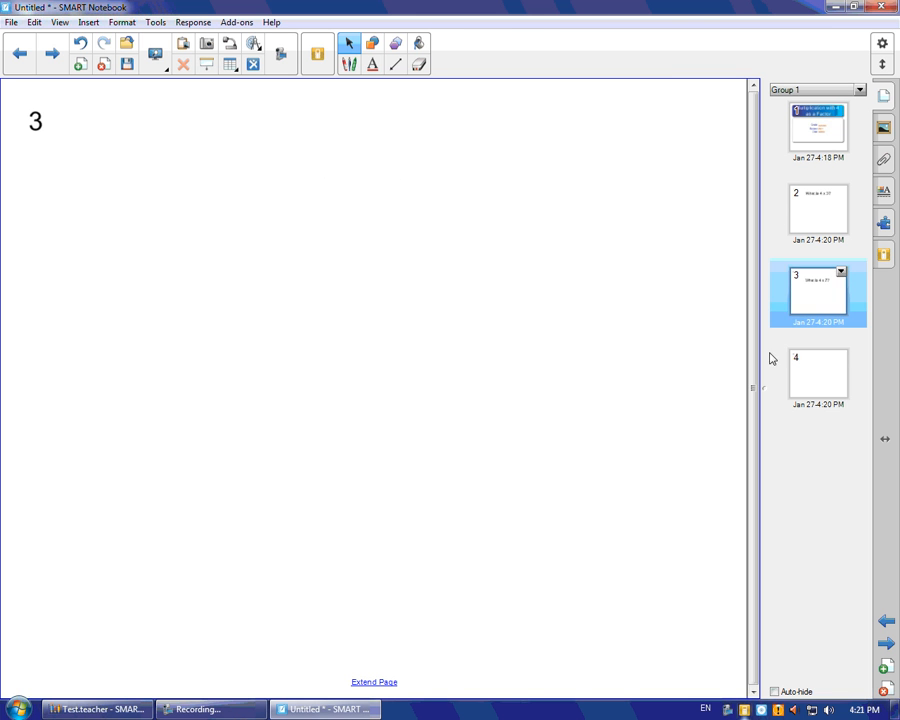
click(259, 261)
text(4 x)
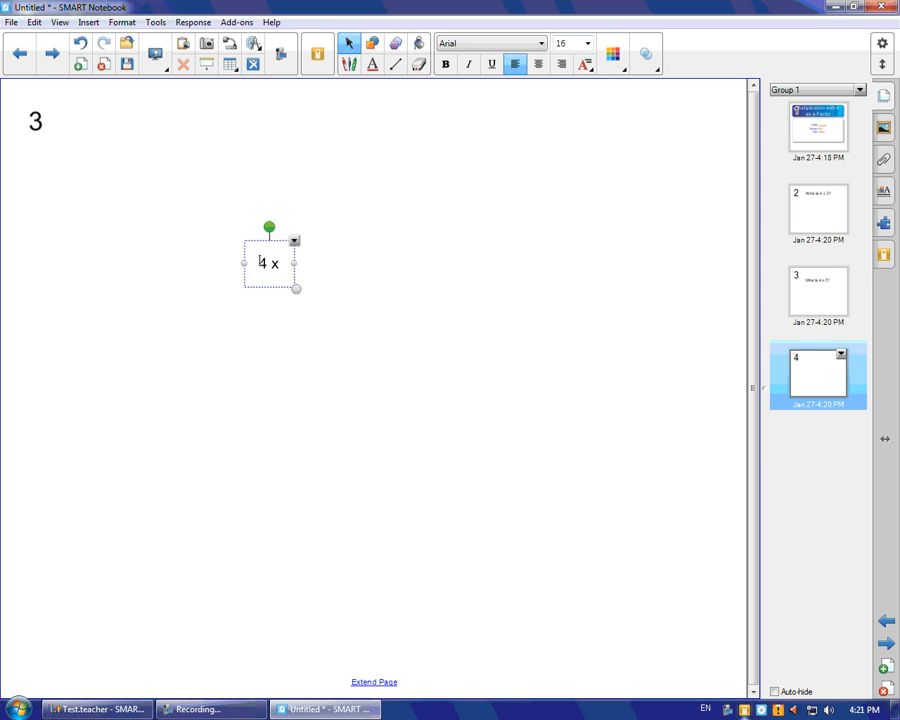
text( ____)
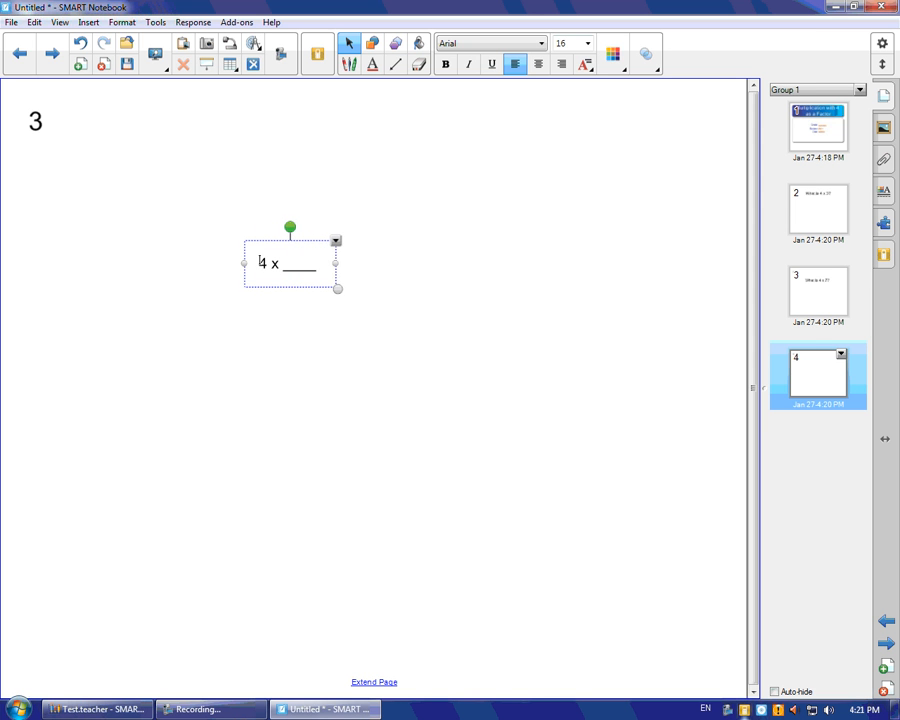
text( +)
key(BackSpace)
key(BackSpace)
text(= 3)
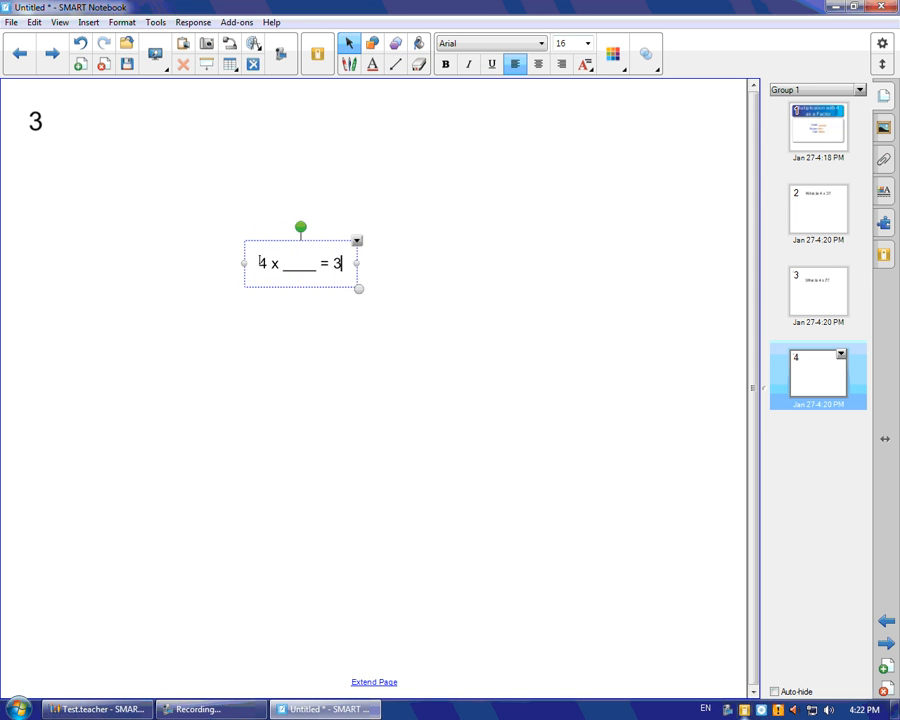
key(BackSpace)
text(3)
key(BackSpace)
text(25)
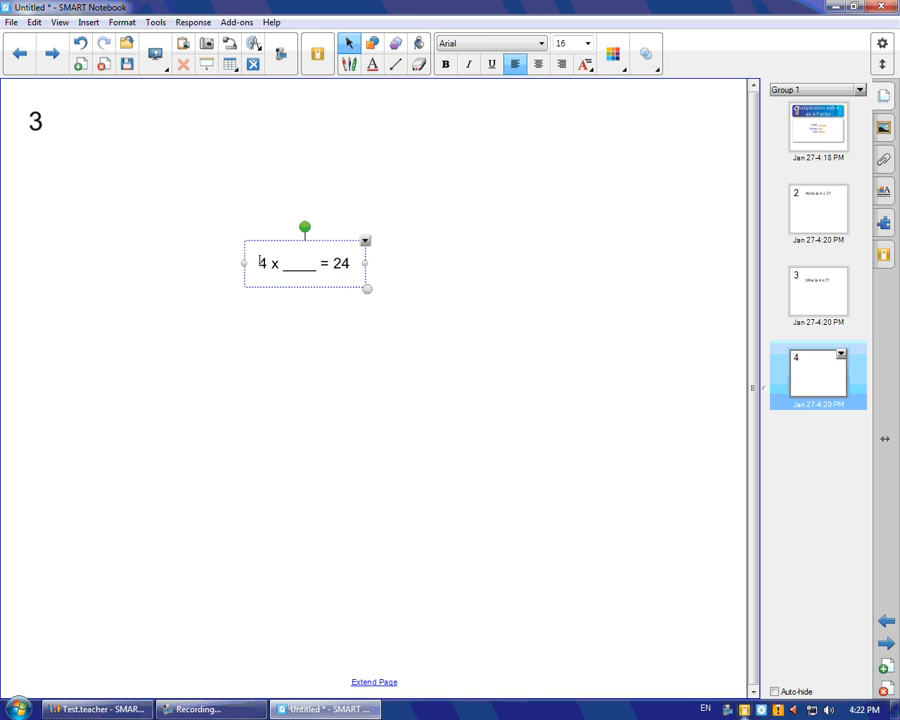
drag(367, 289, 637, 492)
click(551, 363)
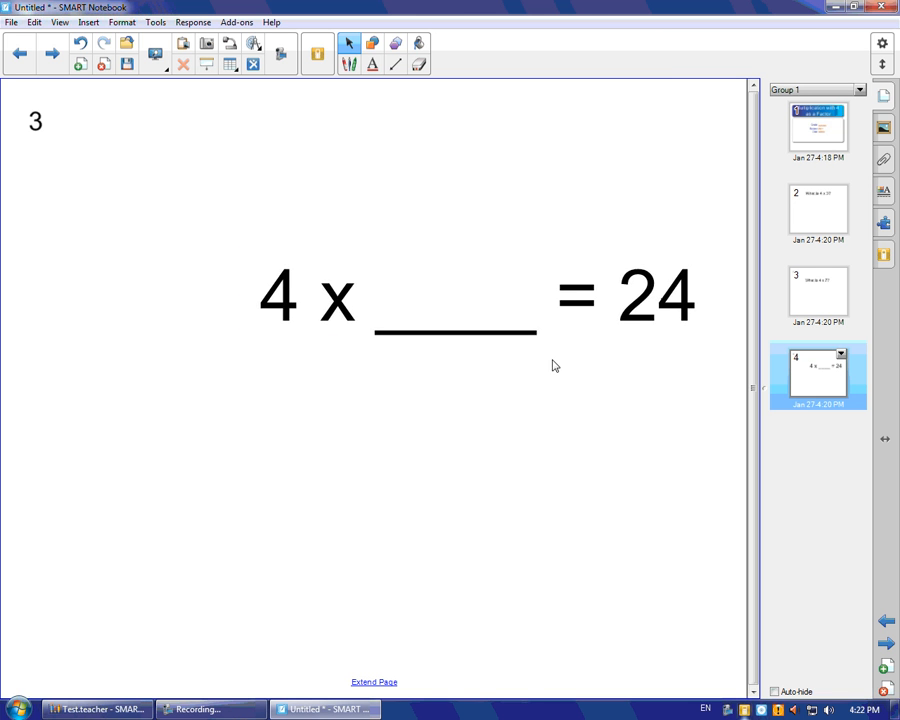
Review the question pages and move the "What is 4 x 3?" text slightly lower and further left on its page.
click(805, 217)
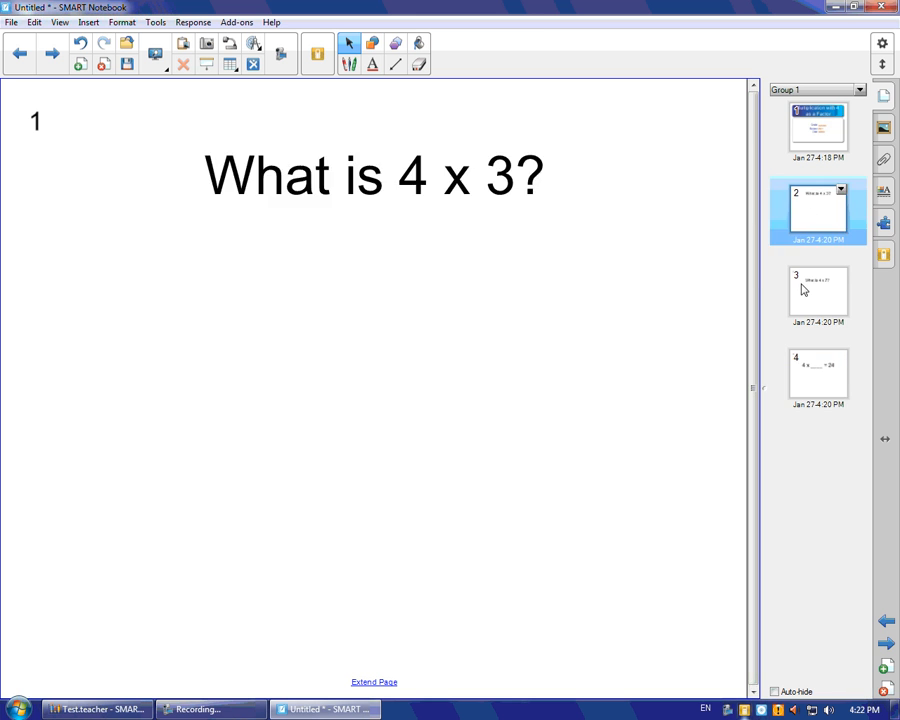
click(801, 289)
click(852, 379)
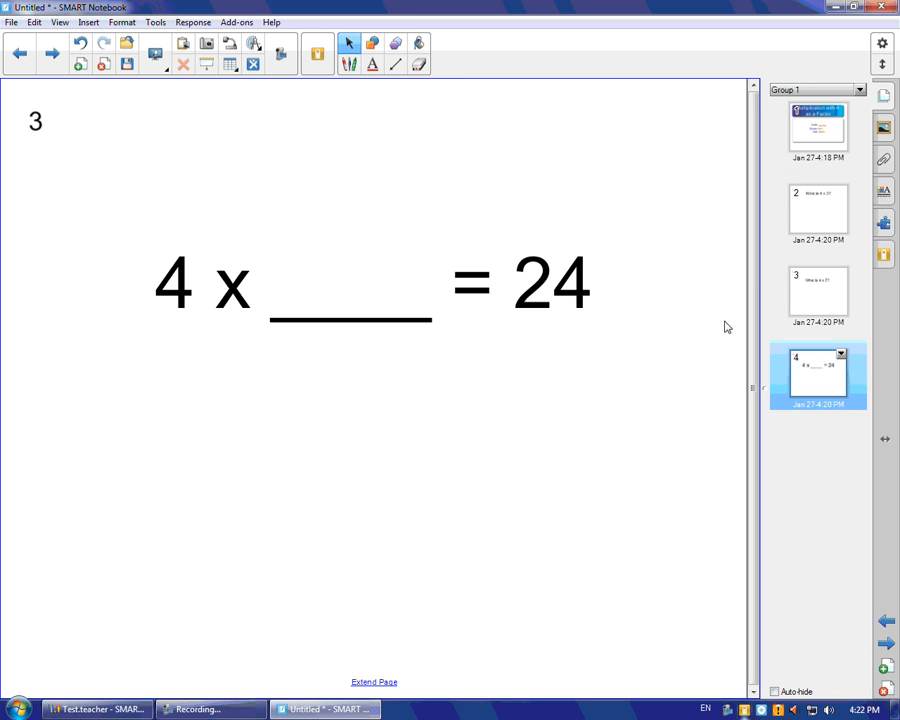
click(810, 235)
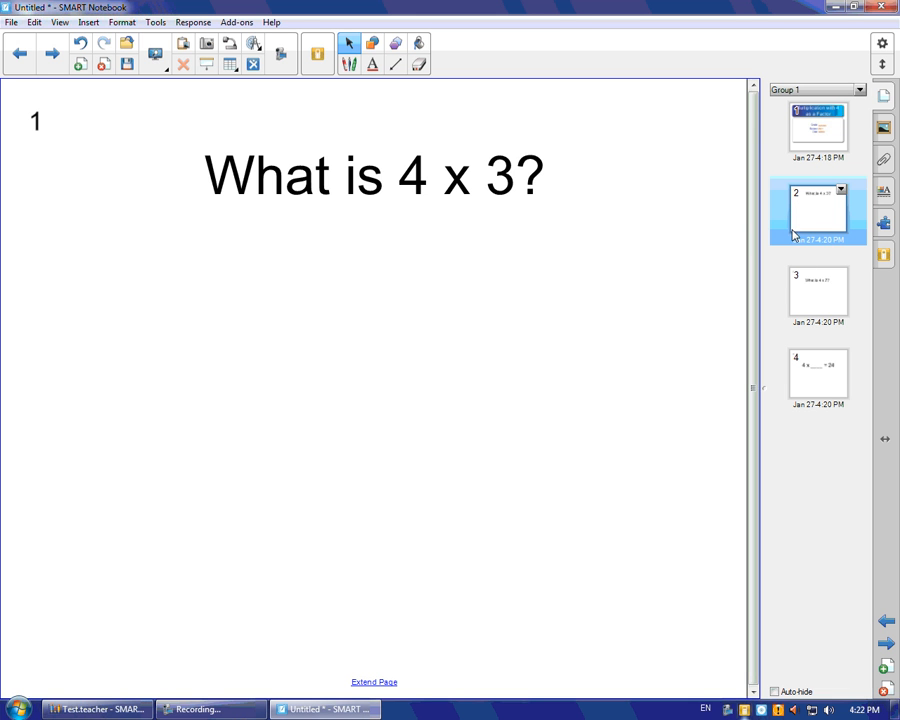
drag(514, 180, 500, 214)
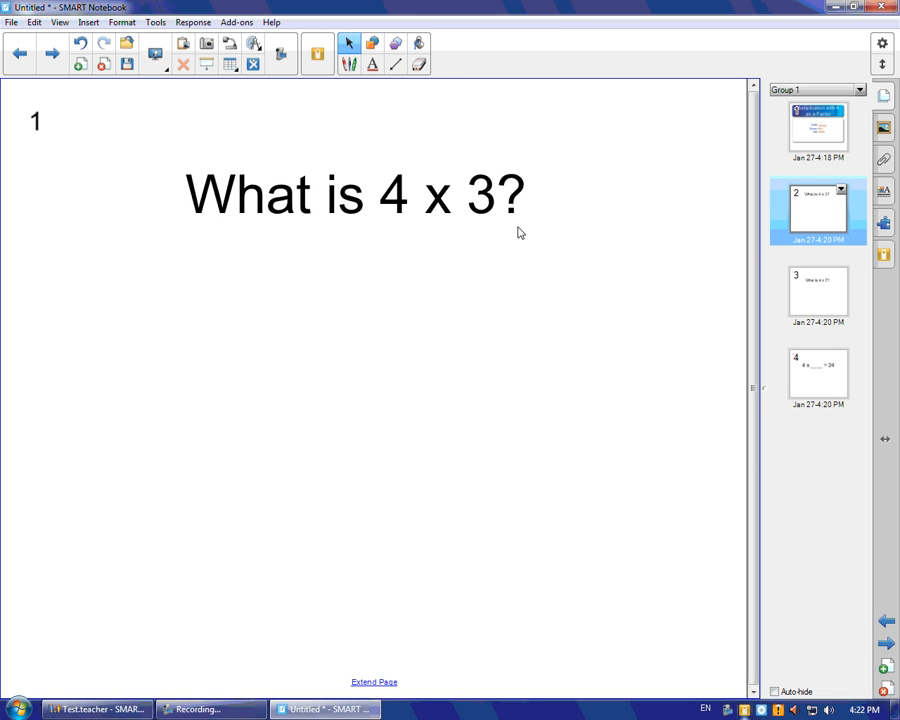
Set the quiz answers to 28 for question 2 and 6 for question 3.
click(193, 22)
click(225, 91)
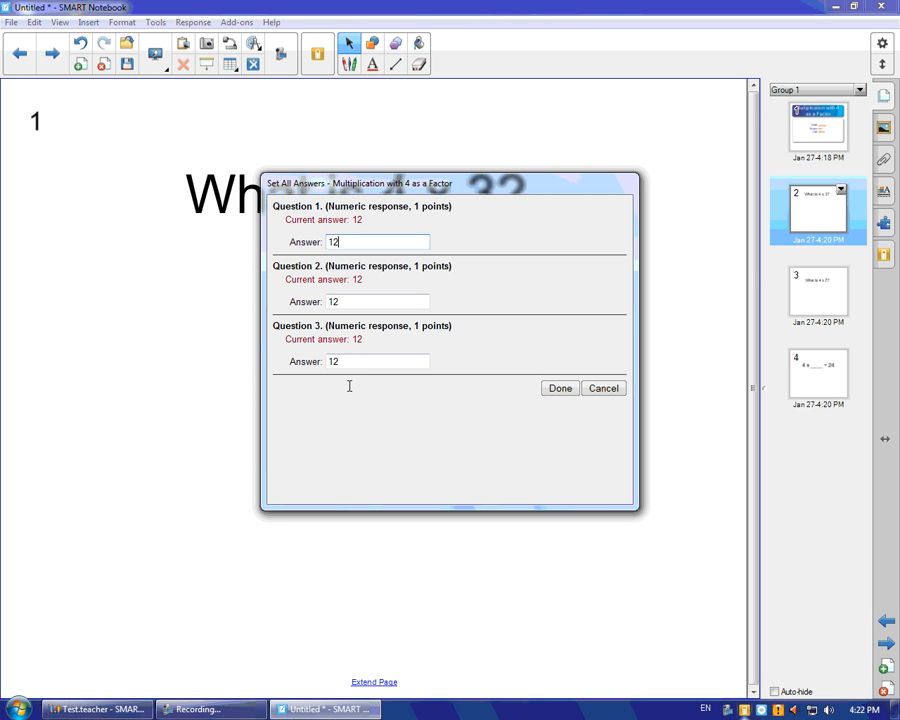
drag(335, 192, 314, 213)
click(341, 327)
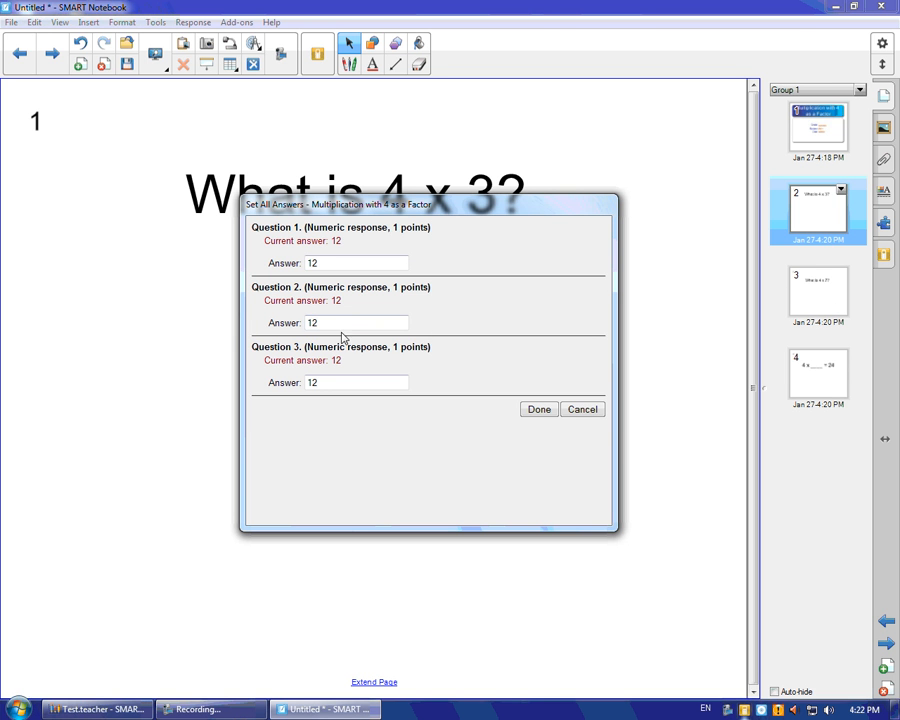
drag(340, 322, 219, 325)
text(28)
drag(341, 378, 262, 385)
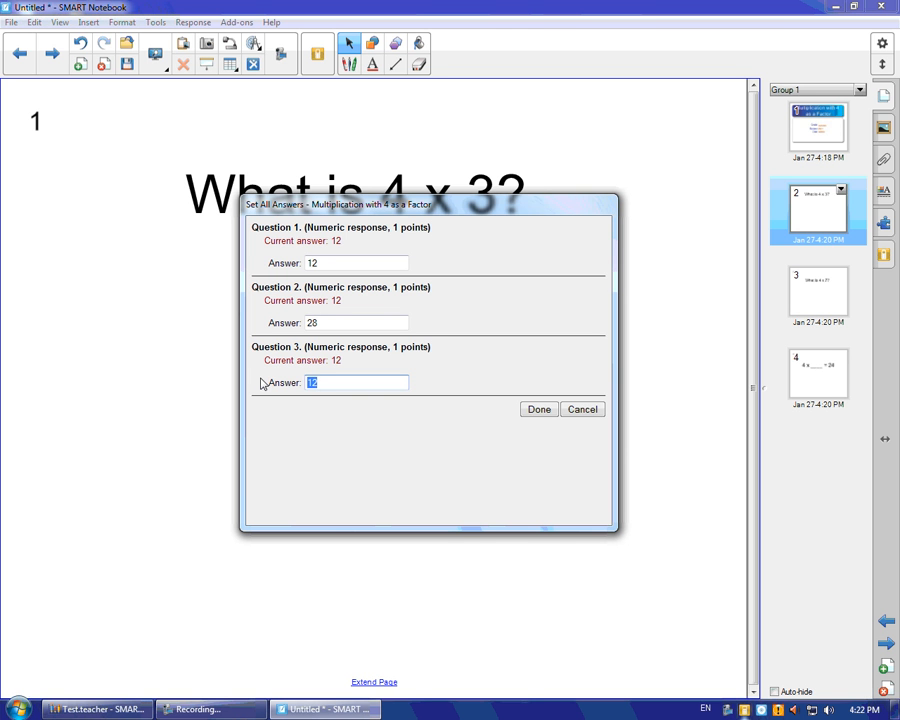
text(6)
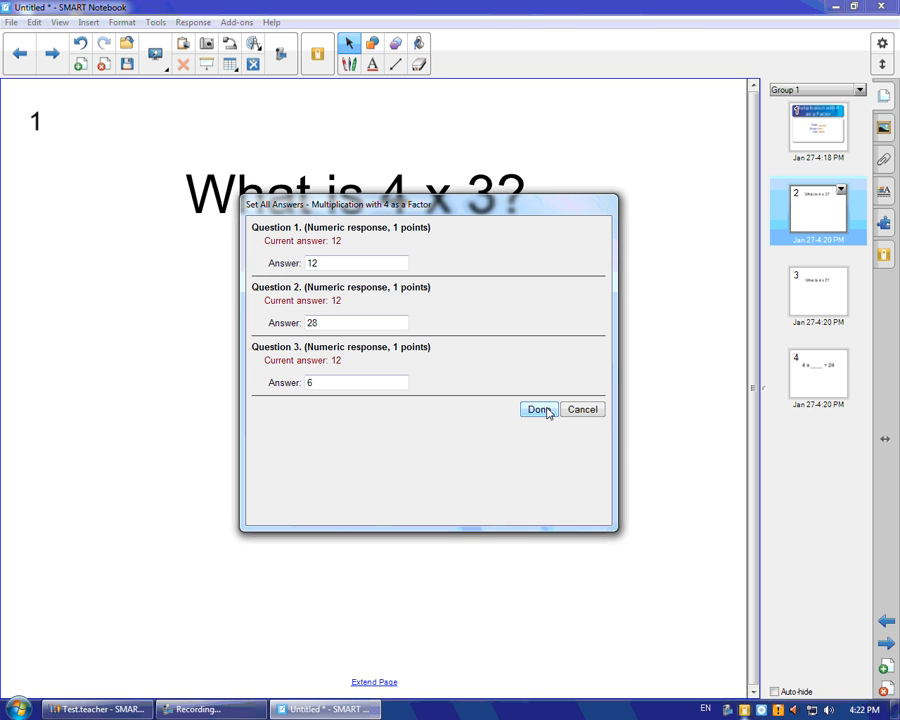
click(540, 410)
Check the other question pages and nudge the "What is 4 x 3?" text slightly up and left.
click(816, 290)
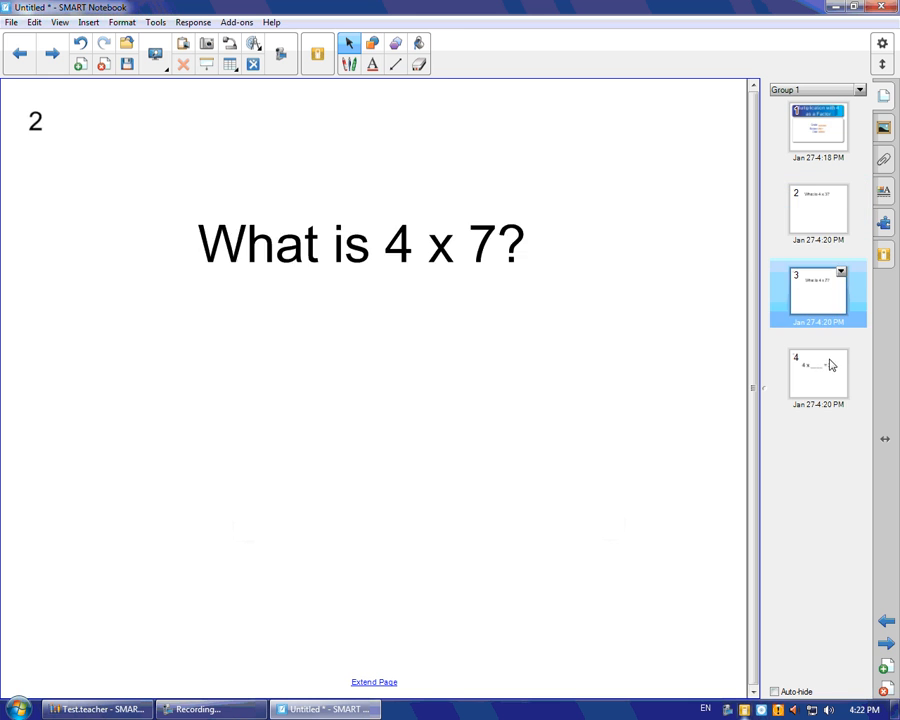
click(829, 365)
click(814, 225)
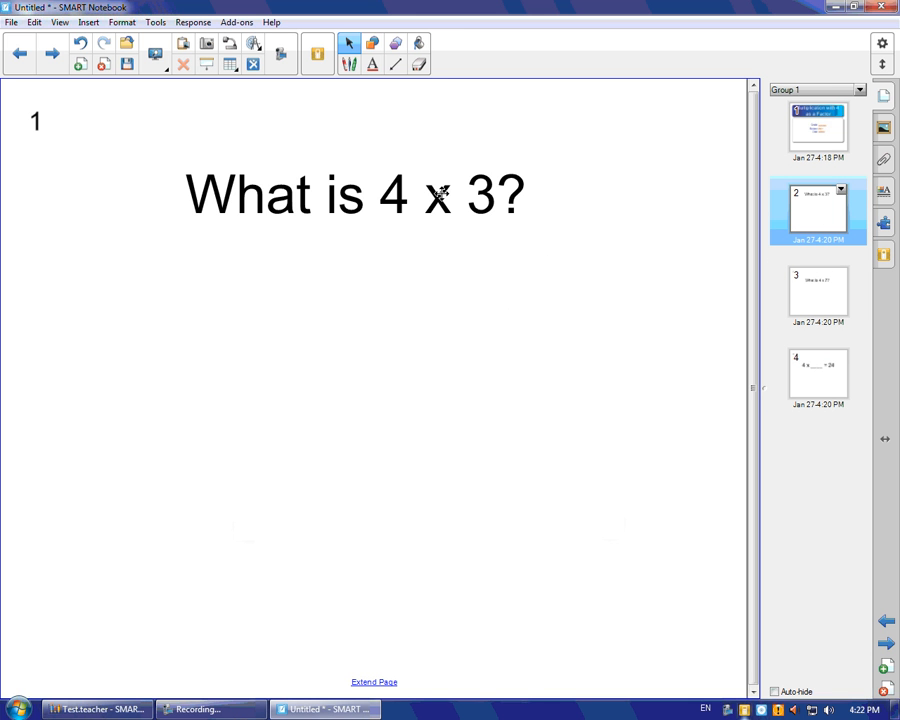
mouse_move(440, 192)
mouse_down()
mouse_move(404, 182)
mouse_move(430, 190)
mouse_up()
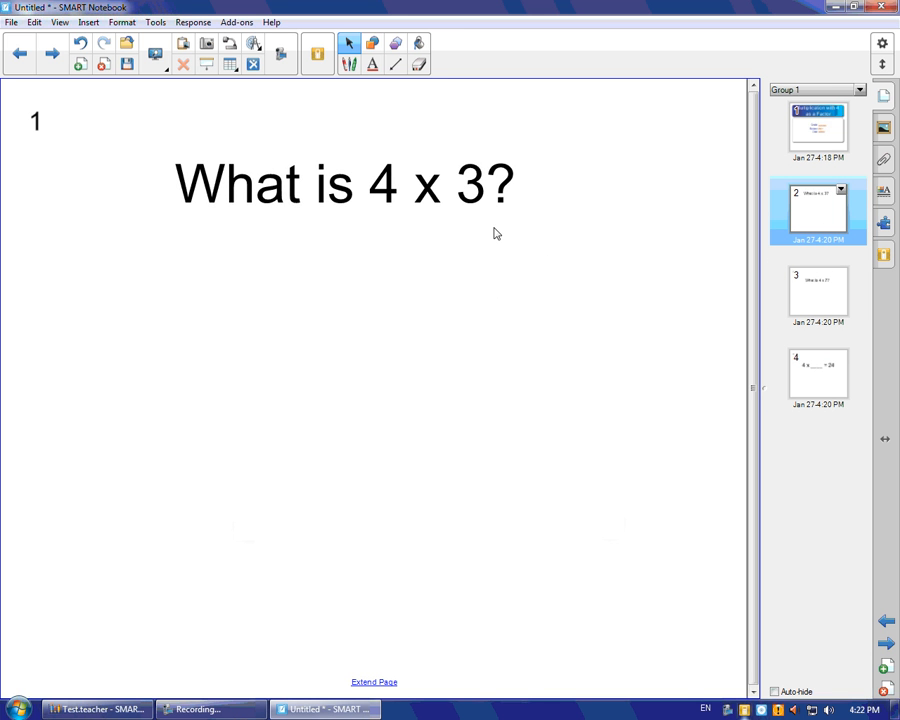
Switch to SMART Response Teacher Tools and start the class Math Class 1 2014.
click(743, 711)
click(725, 476)
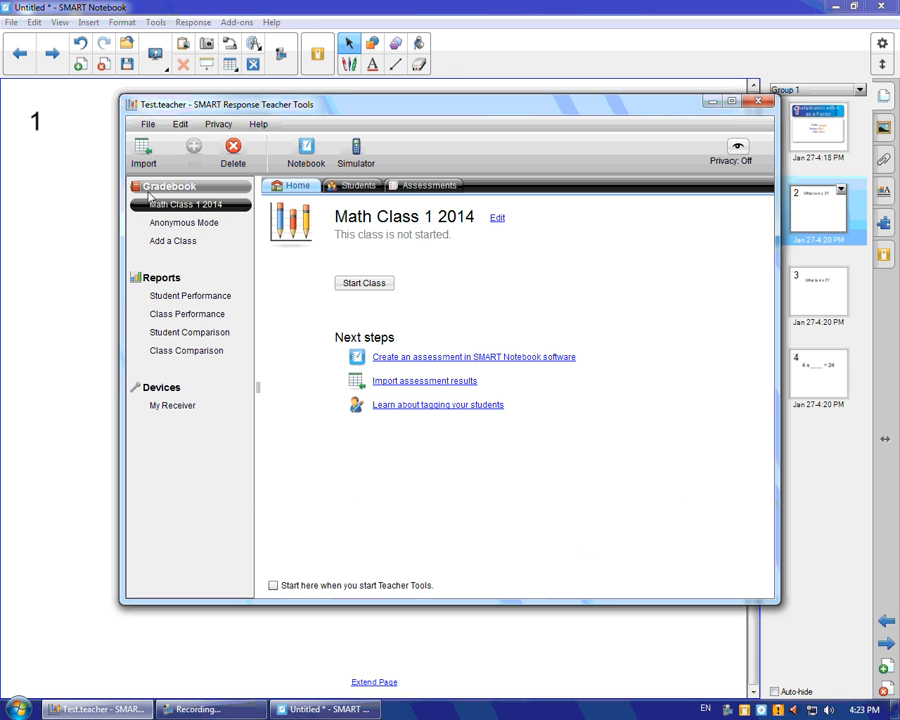
click(373, 282)
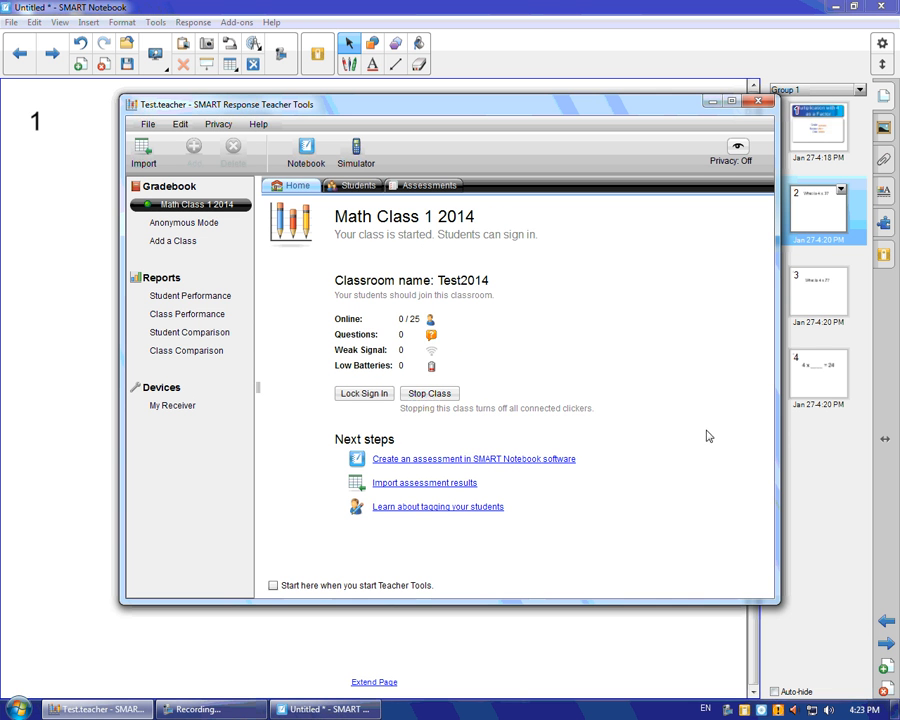
Launch the clicker Simulator, sign in as a student and place the simulator beside the class status.
click(744, 709)
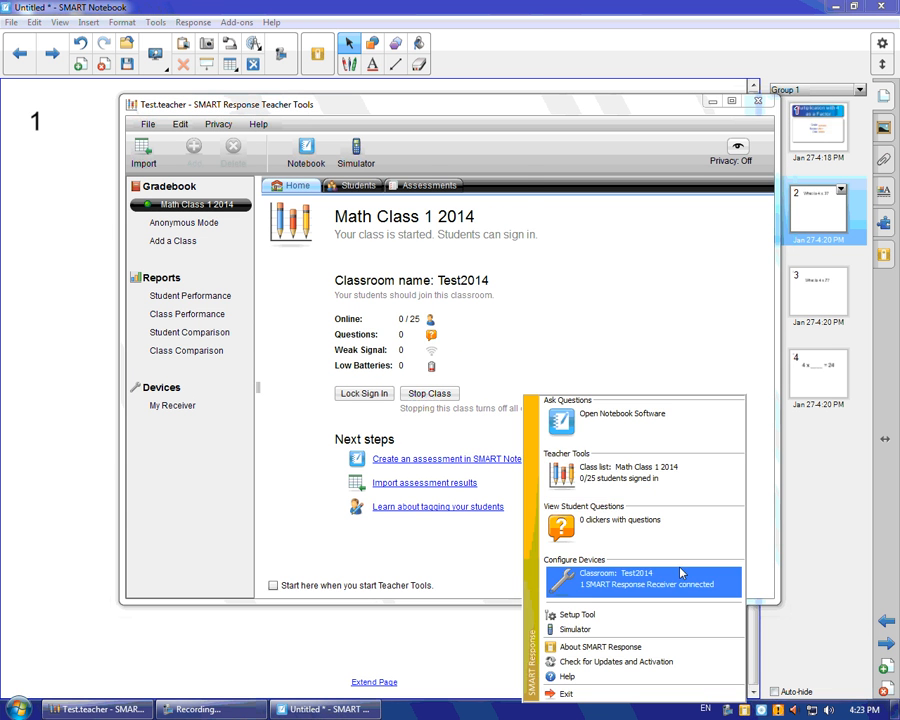
click(669, 630)
click(449, 322)
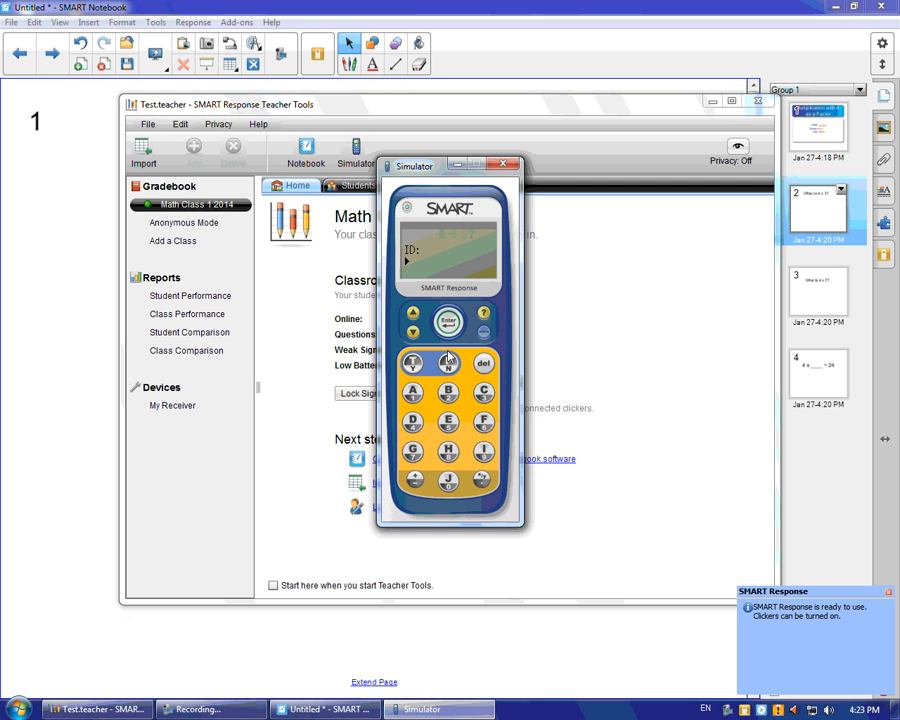
click(449, 322)
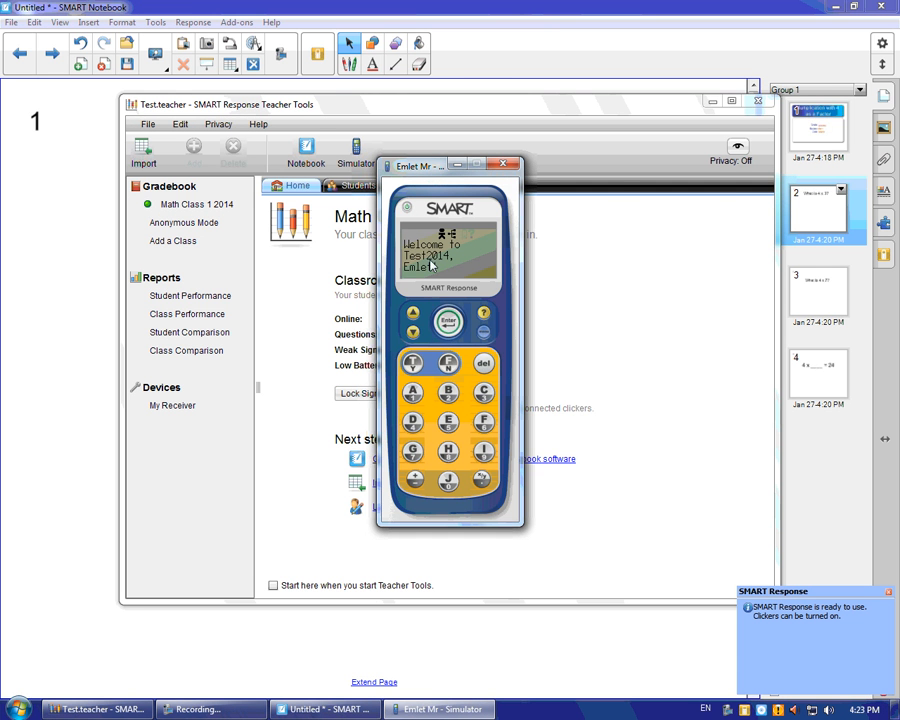
drag(409, 178, 599, 174)
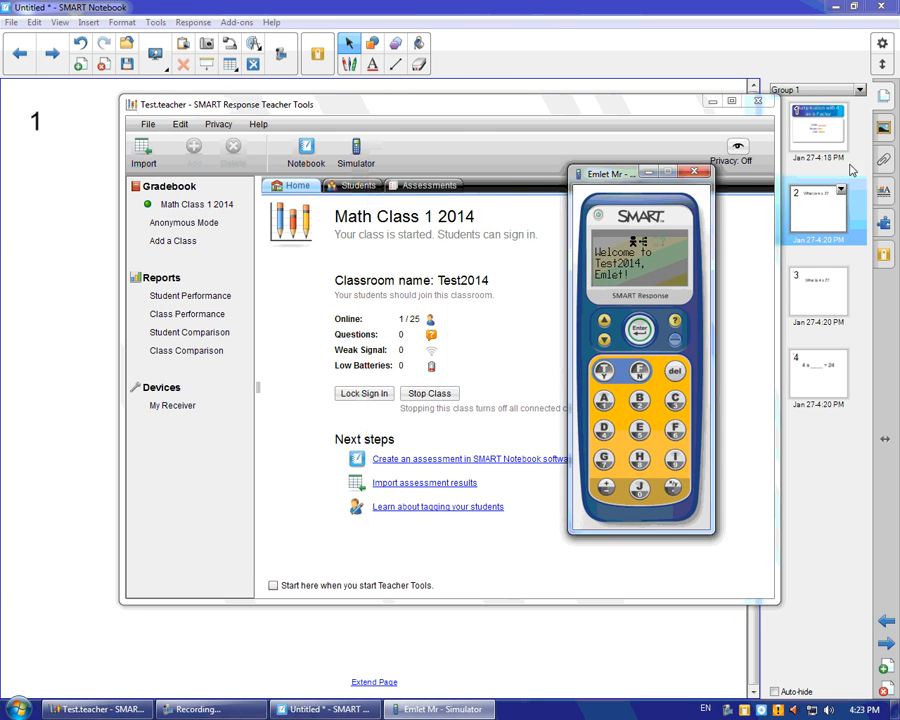
Return to the quiz's title page in SMART Notebook and start the assessment.
click(828, 136)
click(828, 136)
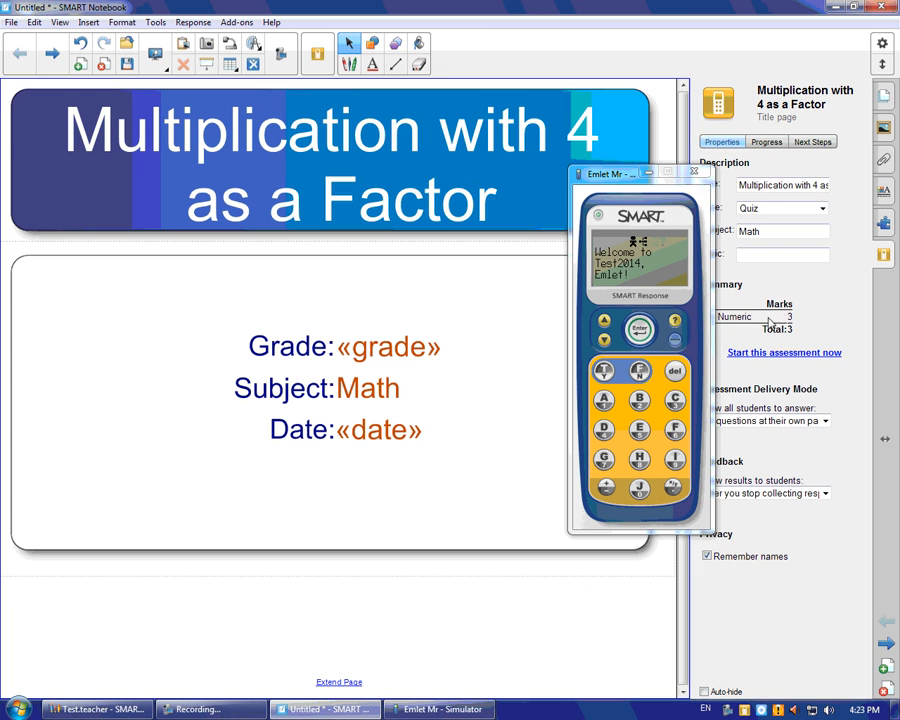
click(784, 353)
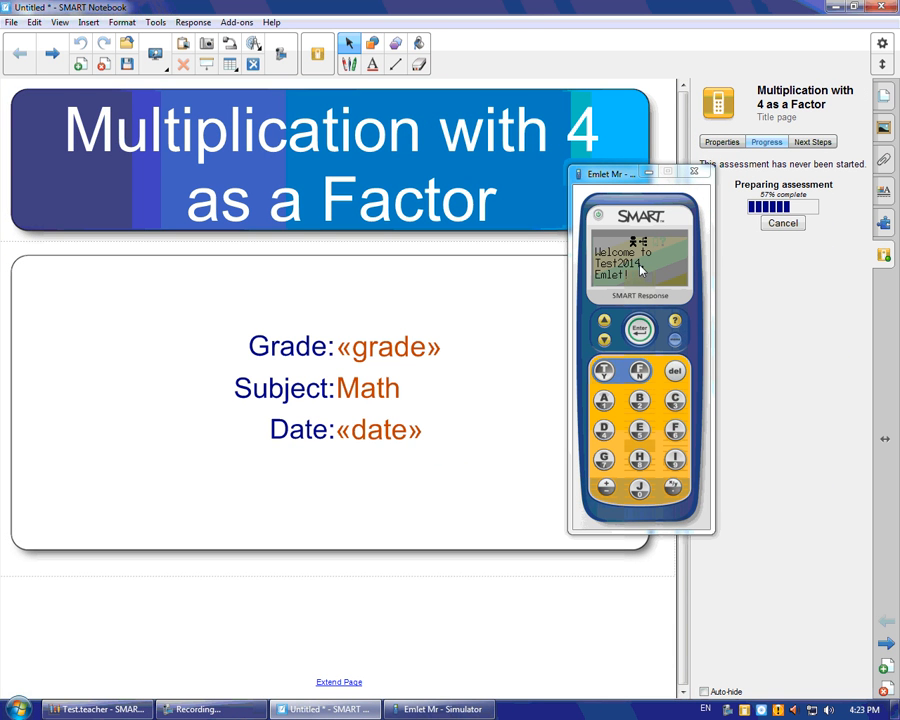
Browse the question set on the simulated clicker down to Finish, and minimize the simulator.
click(604, 340)
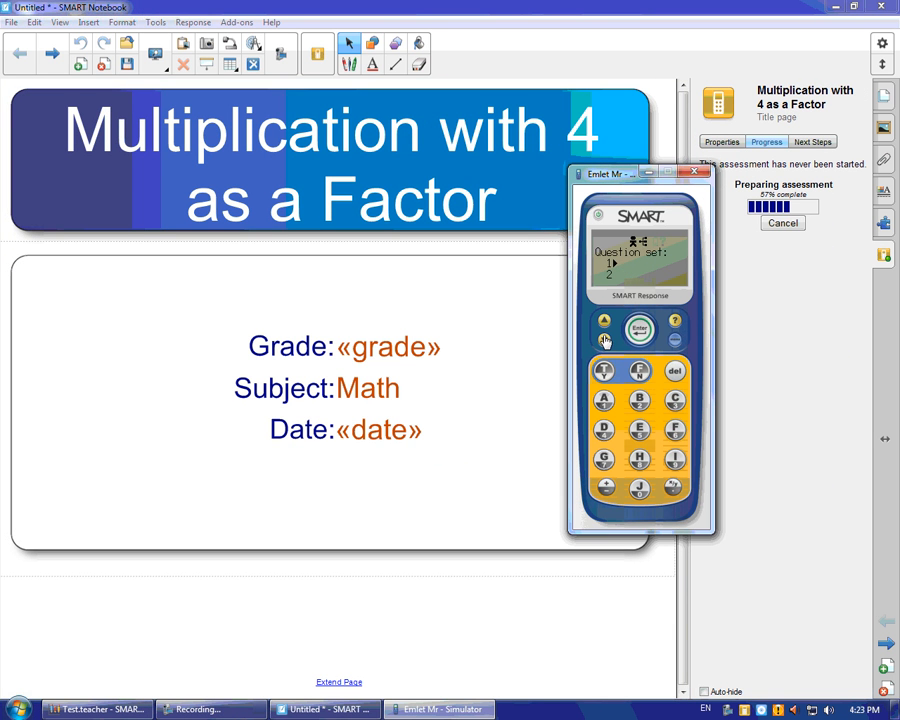
click(604, 340)
click(604, 340)
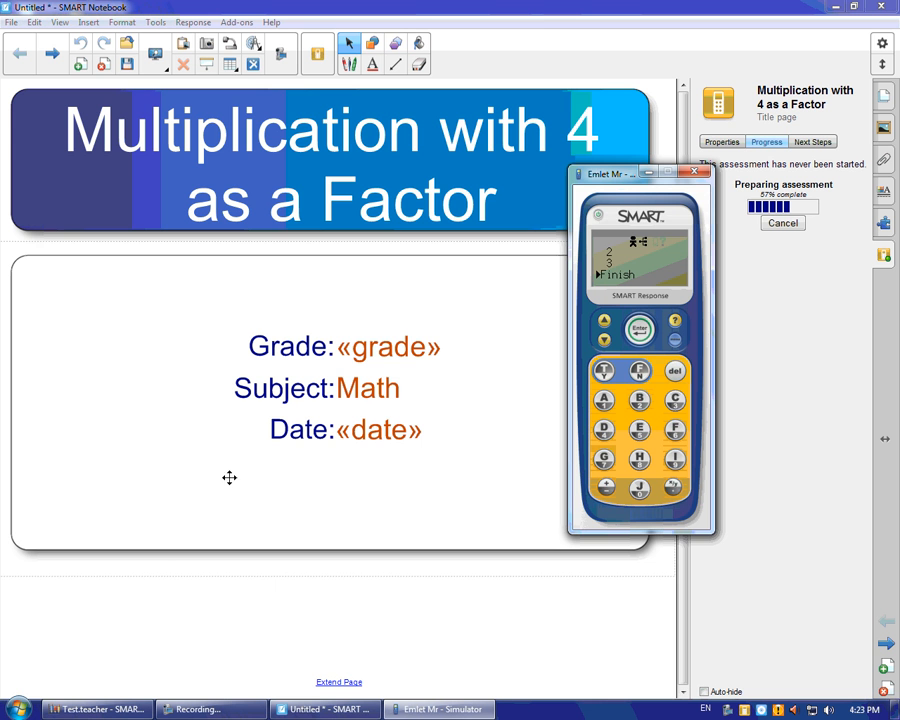
click(650, 172)
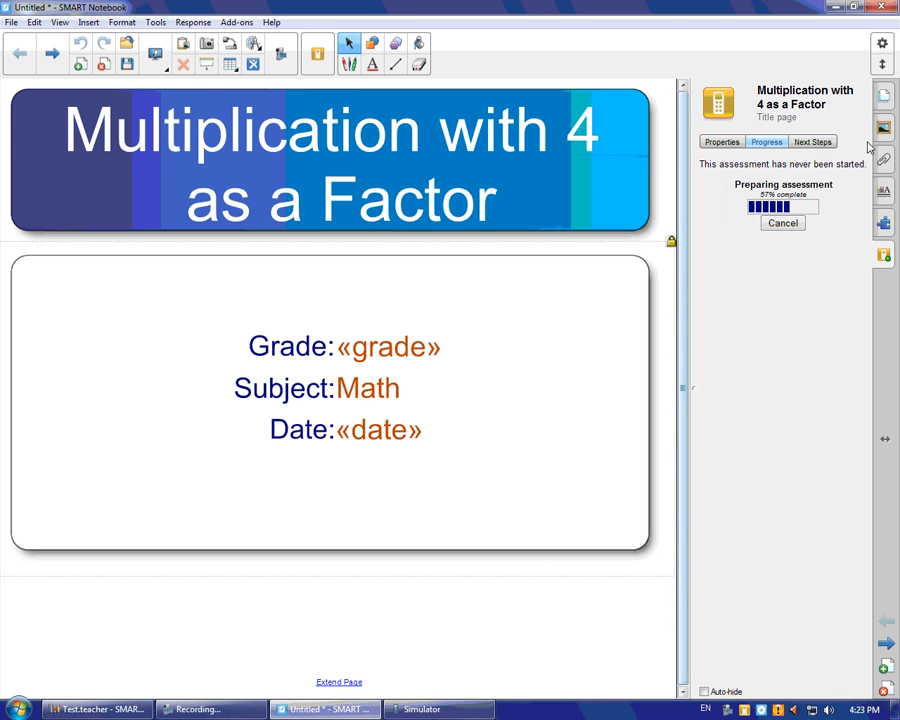